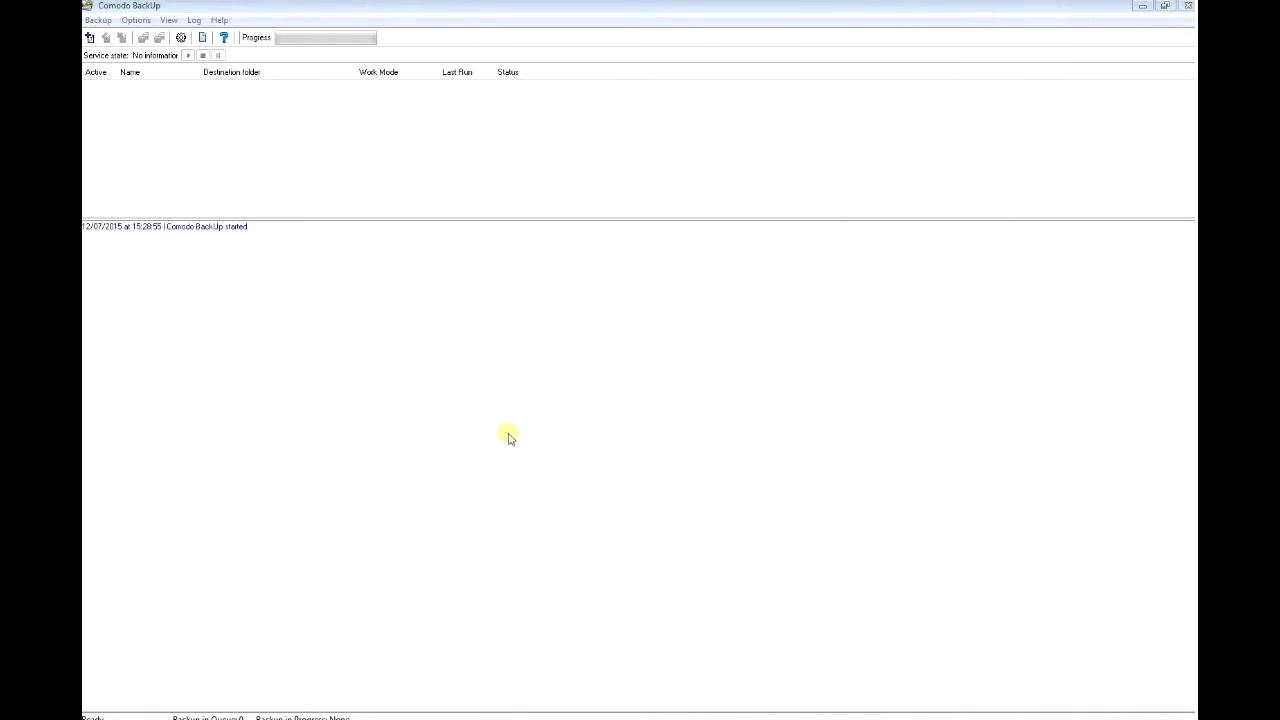
Start a new backup job and add D:\BackUp Test as a source folder.
{"action": "left_click", "coordinate": [578, 140]}
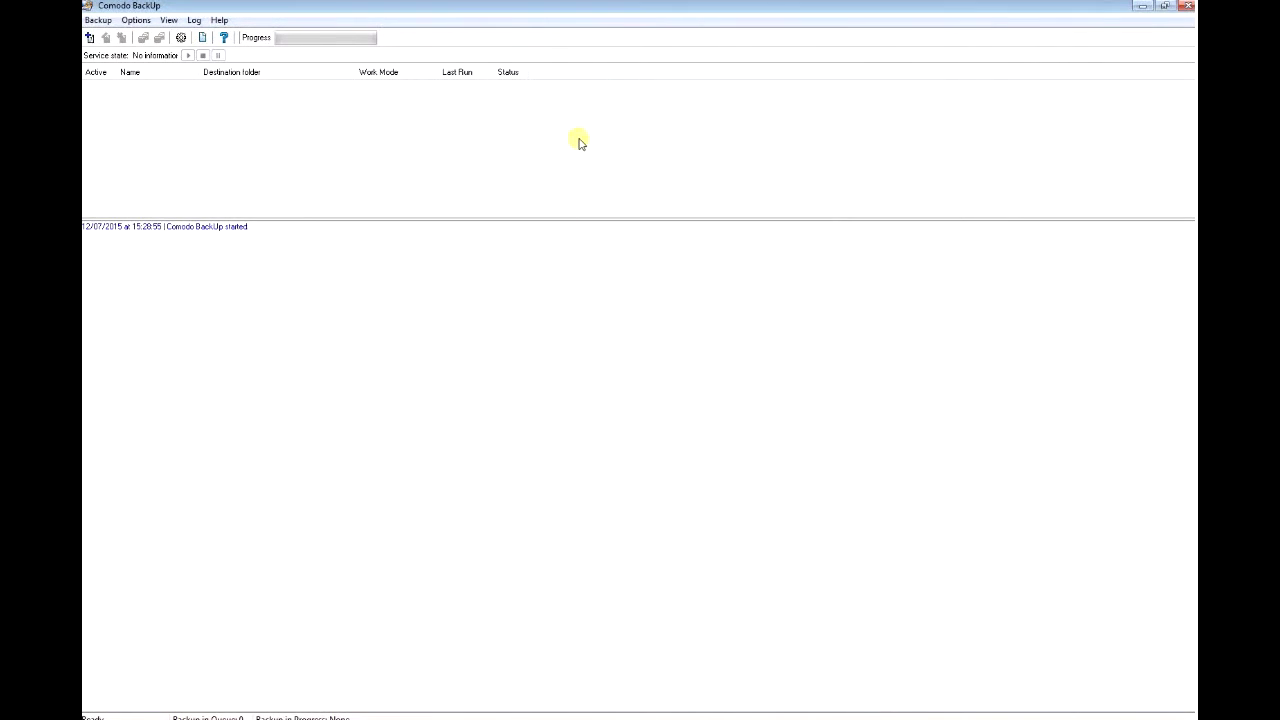
{"action": "left_click", "coordinate": [89, 38]}
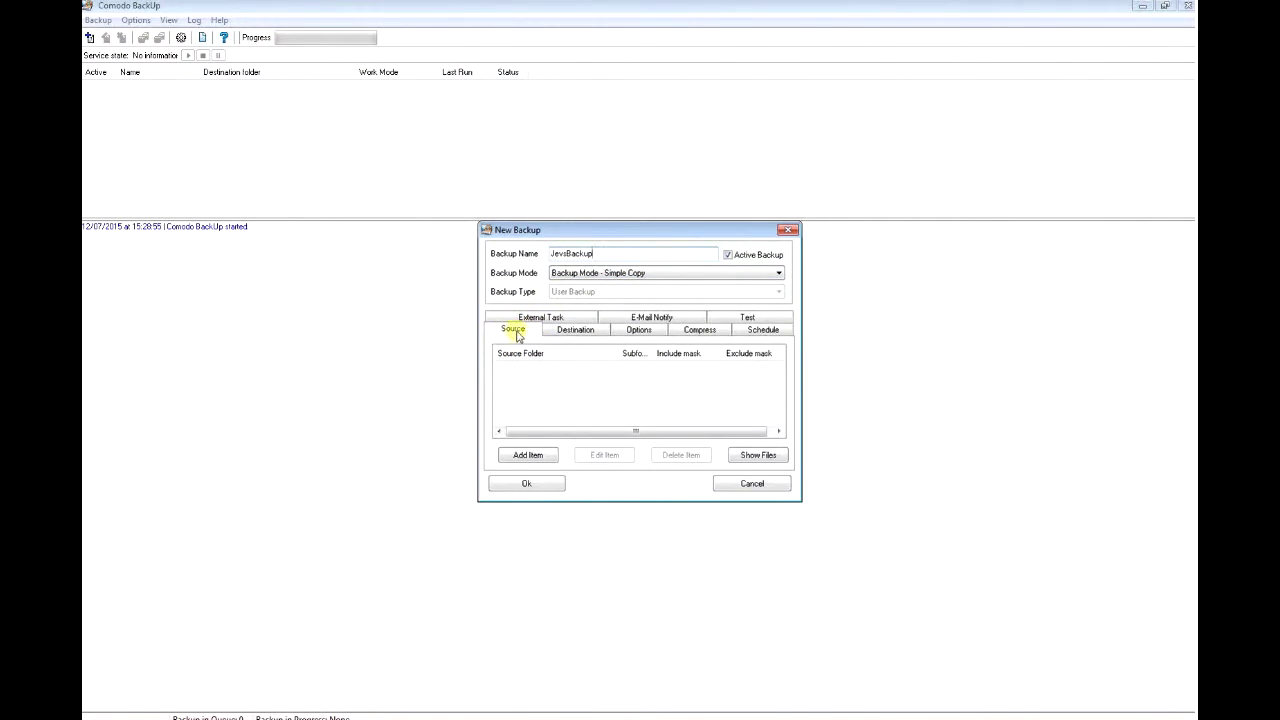
{"action": "left_click", "coordinate": [530, 455]}
{"action": "left_click", "coordinate": [516, 474]}
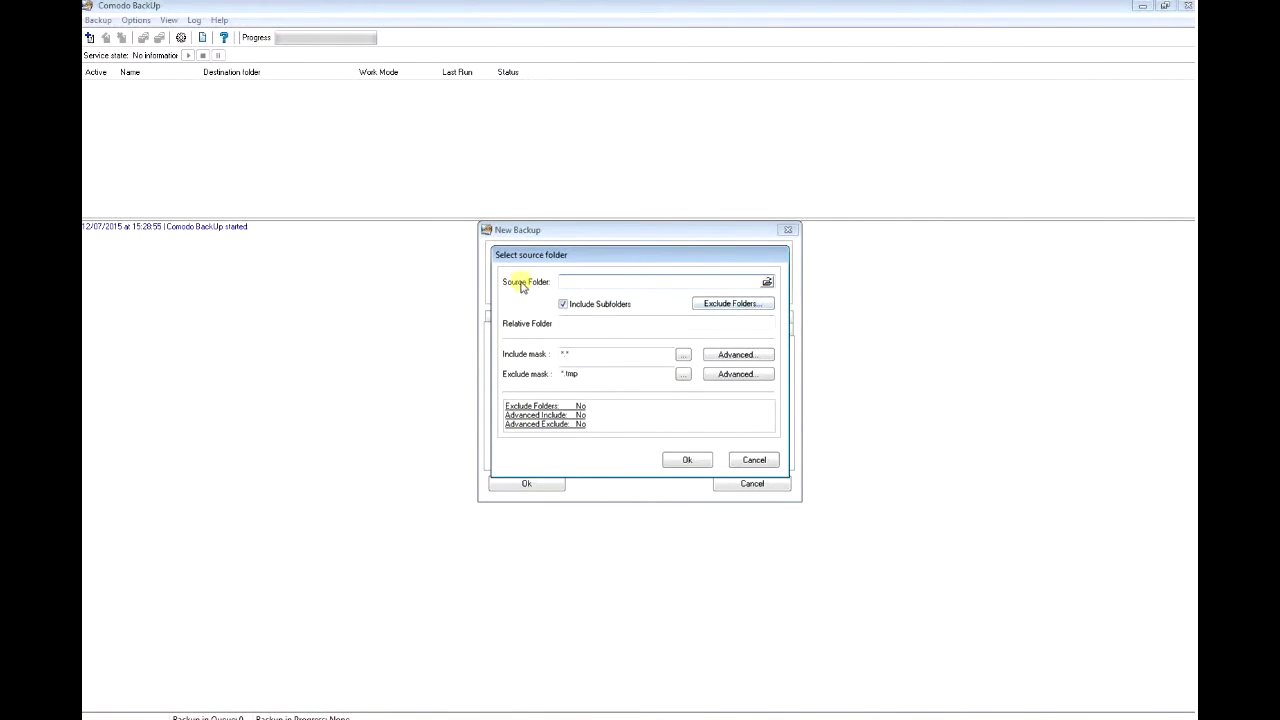
{"action": "left_click", "coordinate": [768, 286]}
{"action": "left_click", "coordinate": [584, 382]}
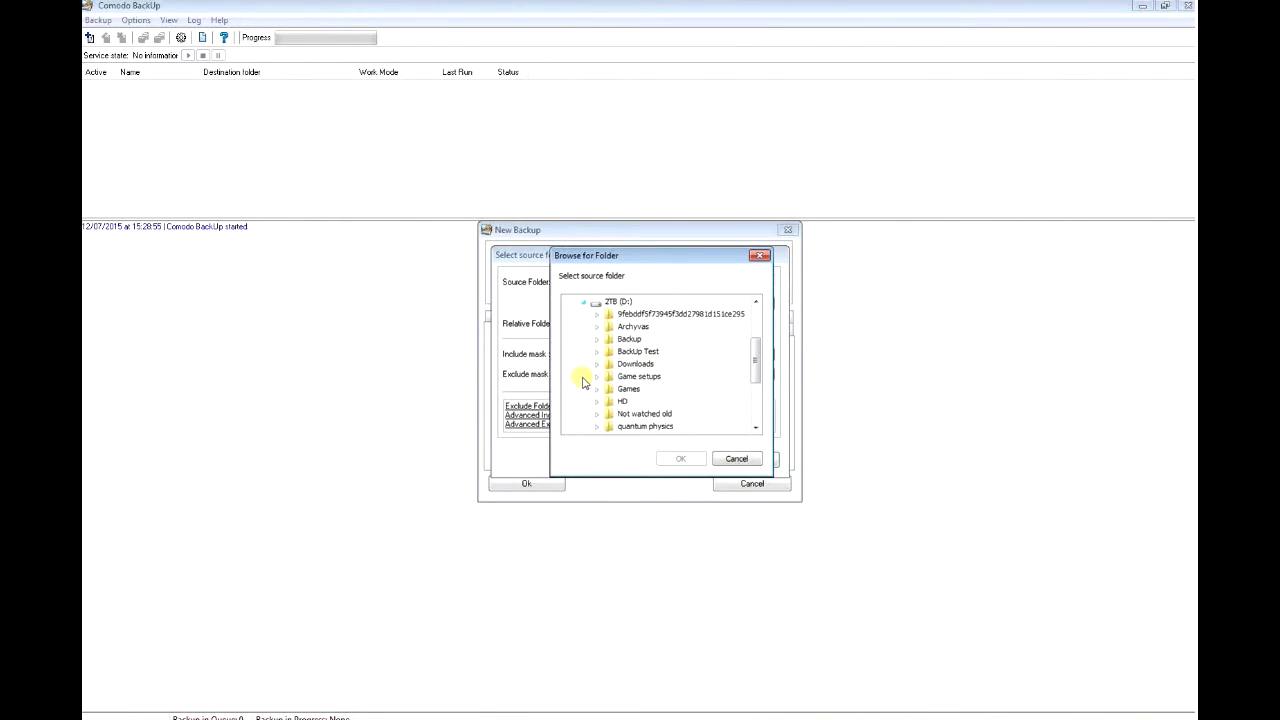
{"action": "left_click", "coordinate": [636, 353]}
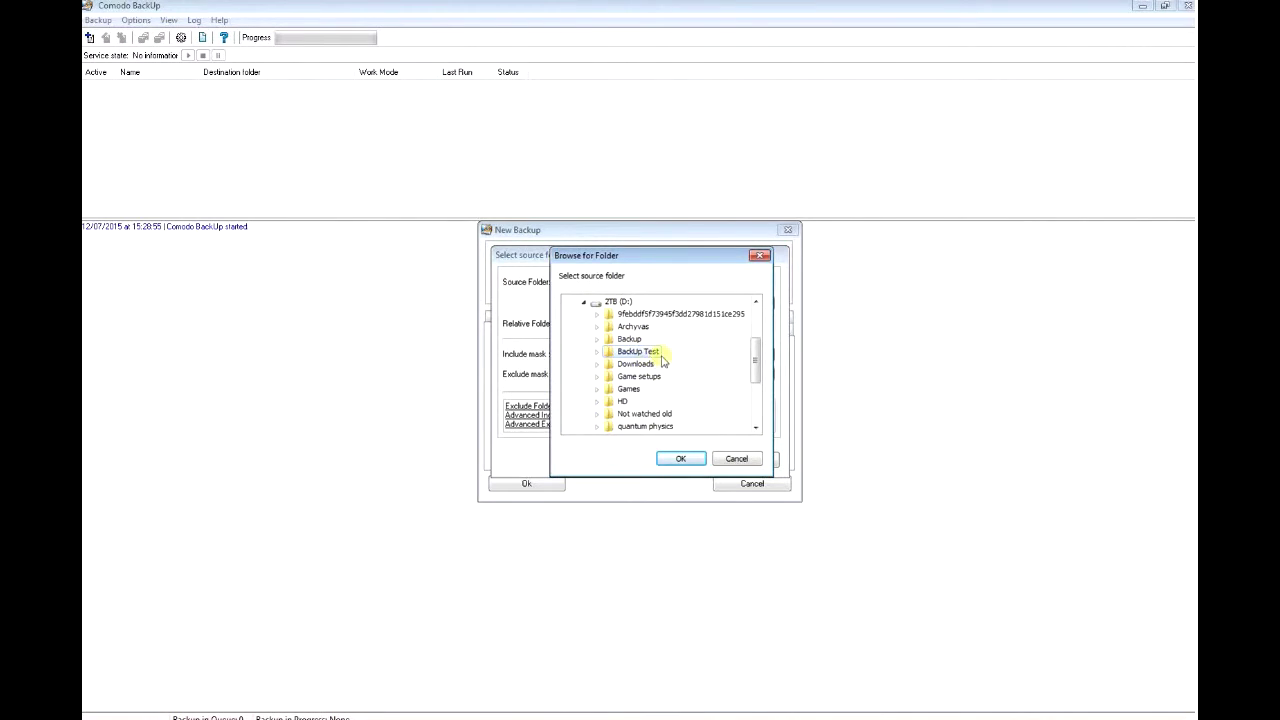
{"action": "left_click", "coordinate": [684, 459]}
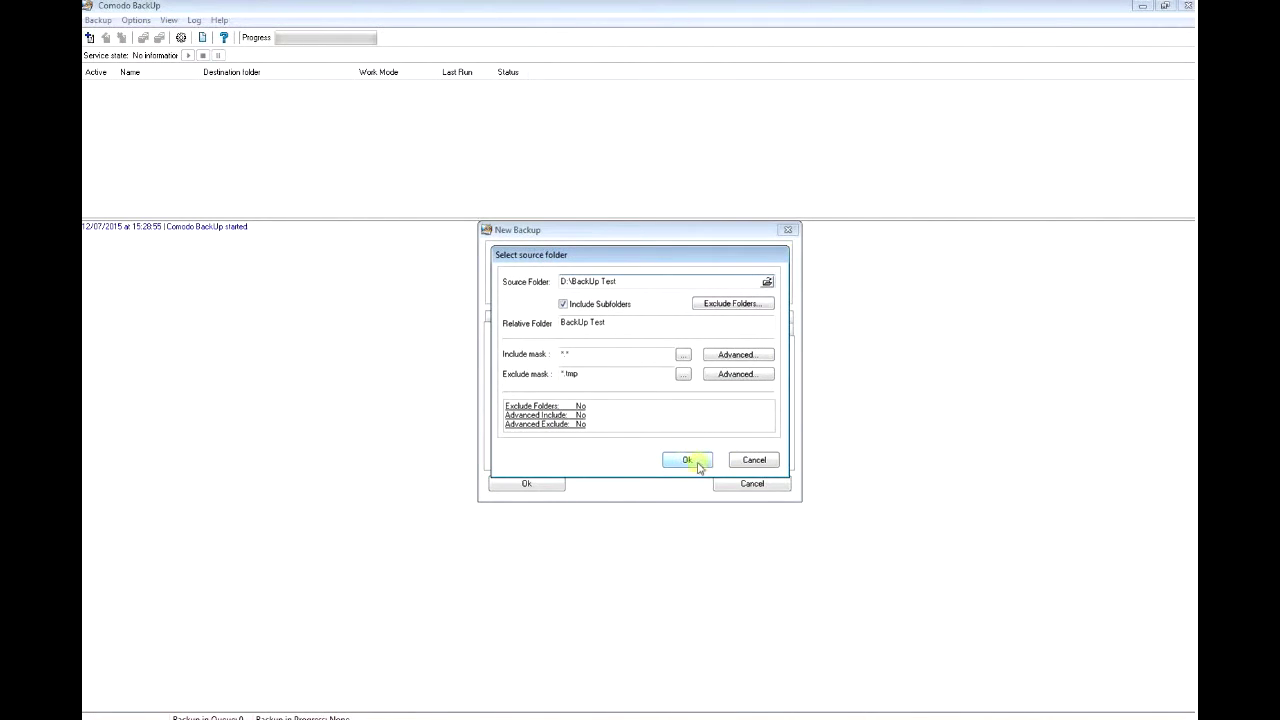
Keep subfolders, include mask *.* and exclude mask *.tmp, and confirm the source folder.
{"action": "left_click", "coordinate": [576, 356]}
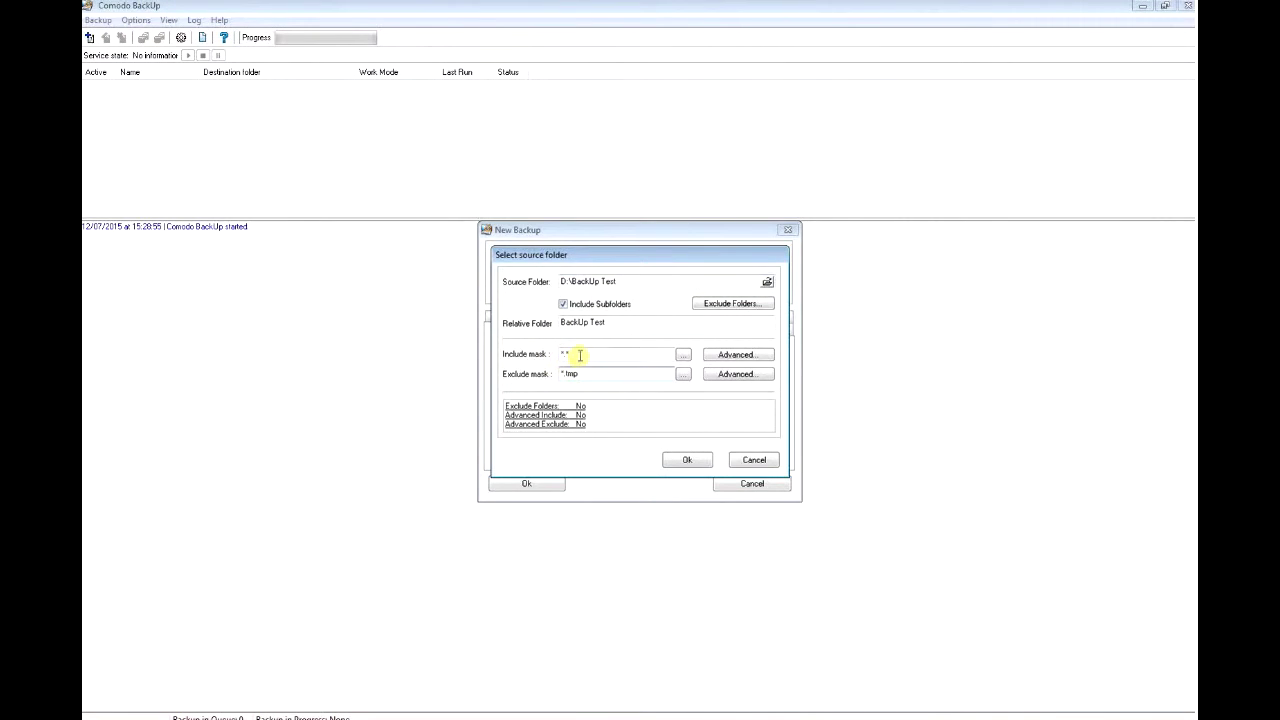
{"action": "left_click_drag", "start_coordinate": [588, 375], "coordinate": [545, 372]}
{"action": "left_click", "coordinate": [586, 354]}
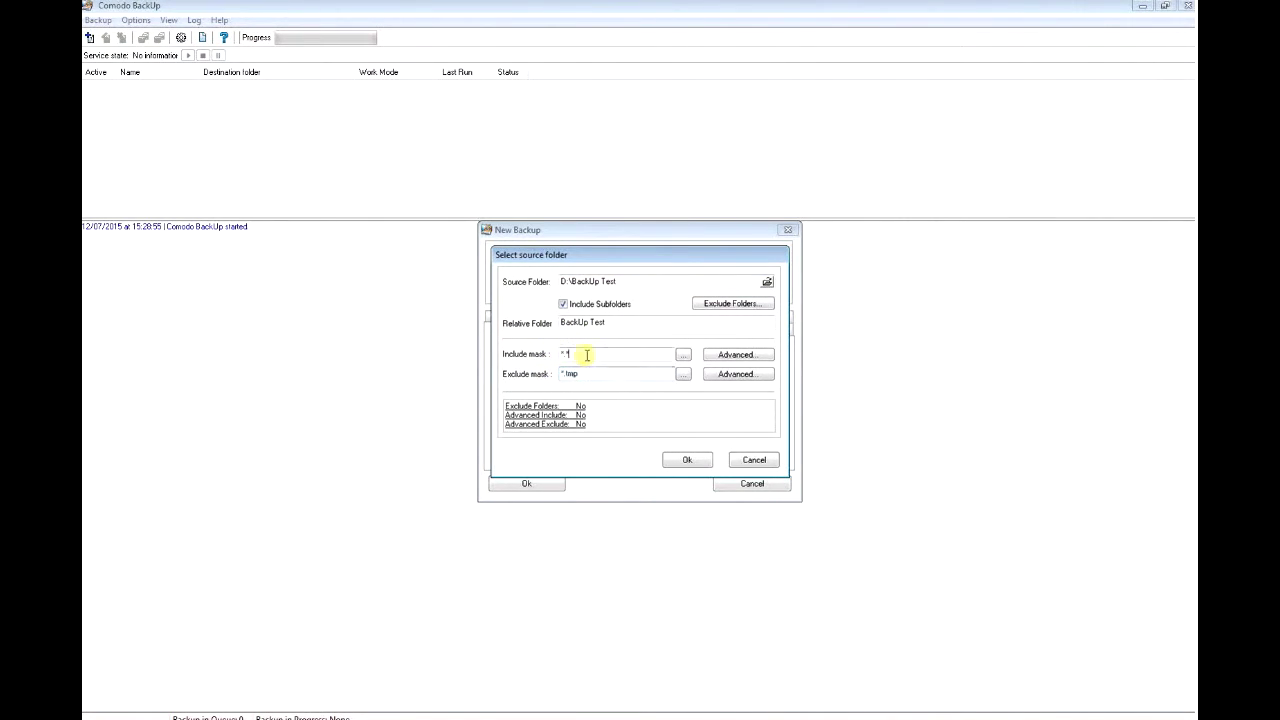
{"action": "left_click", "coordinate": [683, 459]}
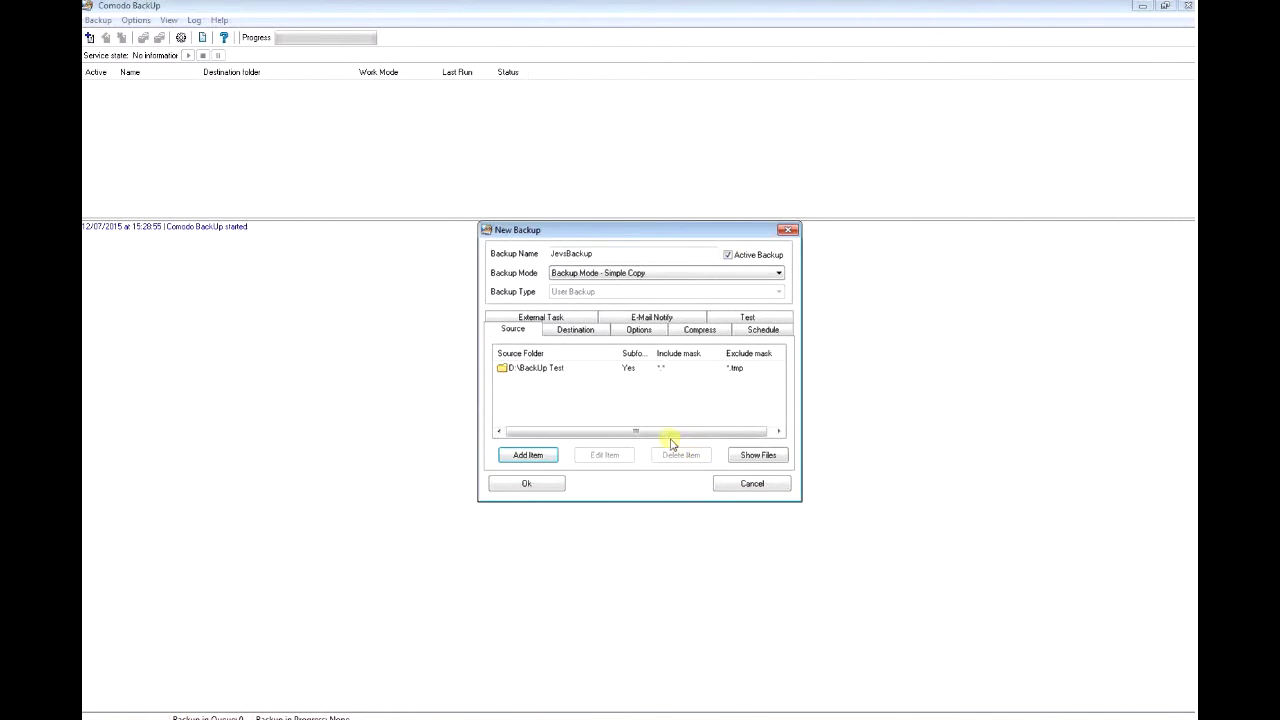
Set the destination to D:\Downloads and choose Full Backup (Recreate All) mode.
{"action": "left_click", "coordinate": [585, 334]}
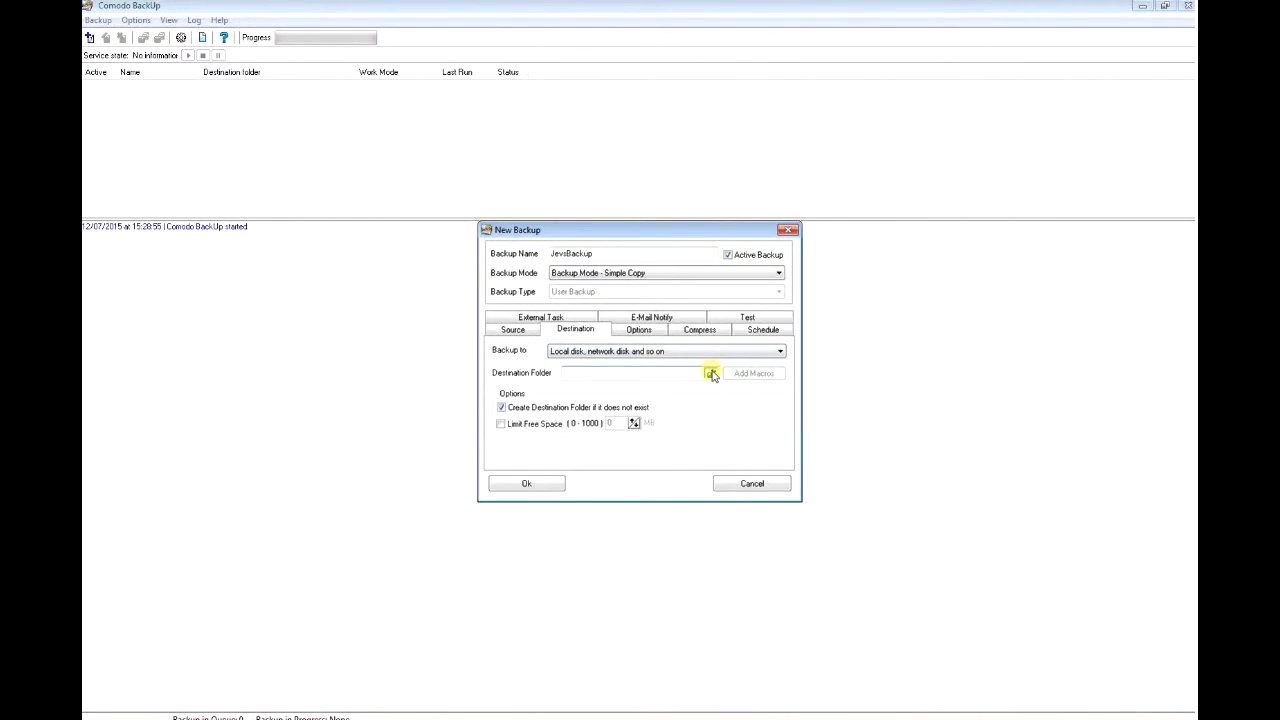
{"action": "left_click", "coordinate": [711, 373]}
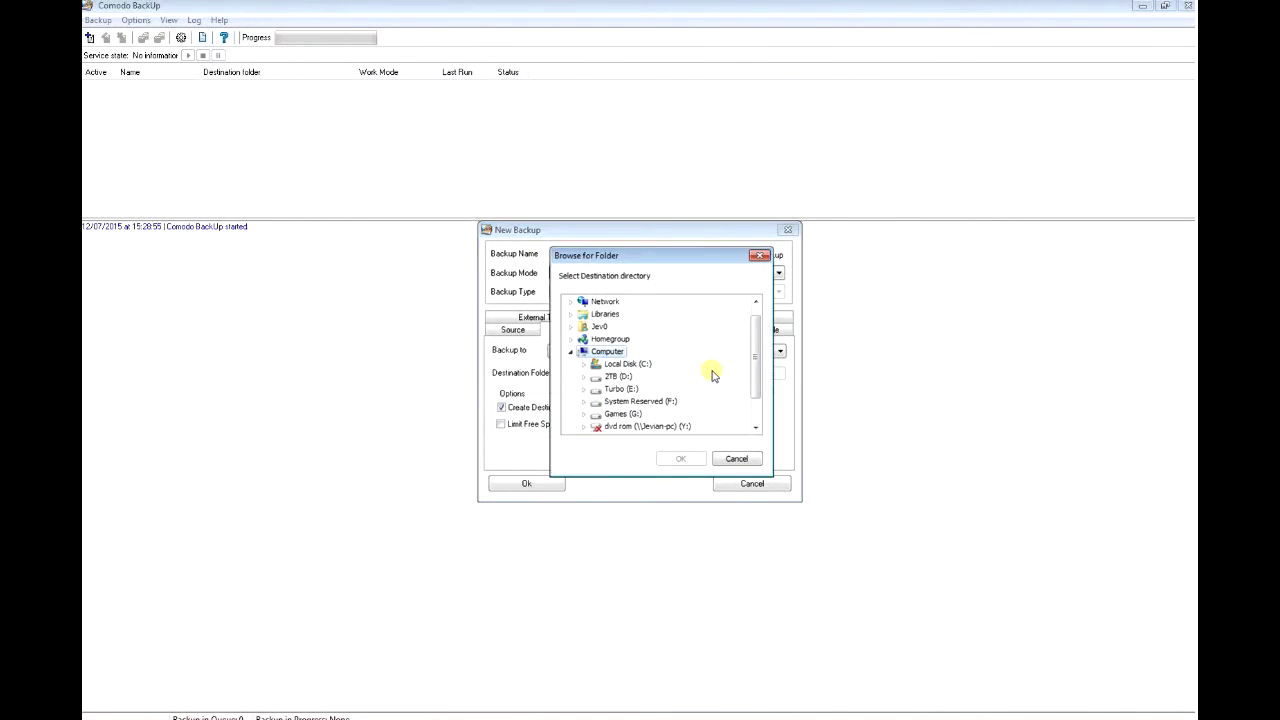
{"action": "left_click", "coordinate": [584, 377]}
{"action": "left_click", "coordinate": [597, 364]}
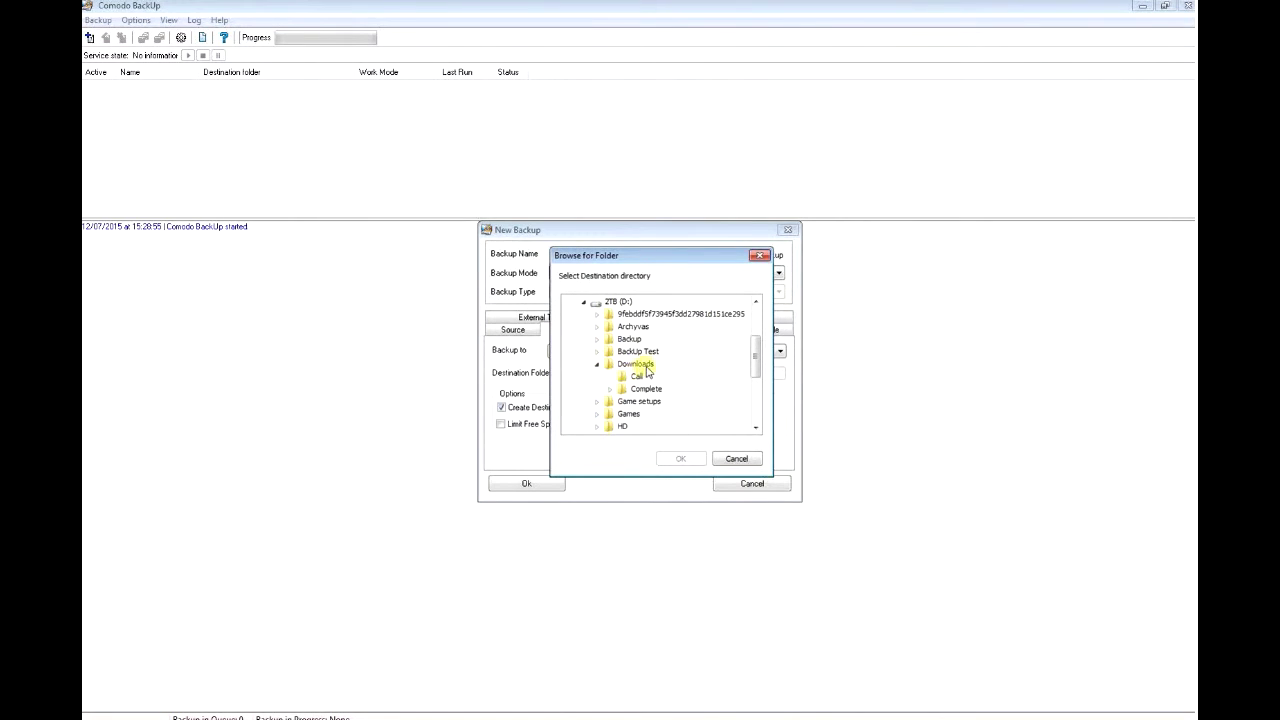
{"action": "left_click", "coordinate": [645, 367]}
{"action": "left_click", "coordinate": [681, 458]}
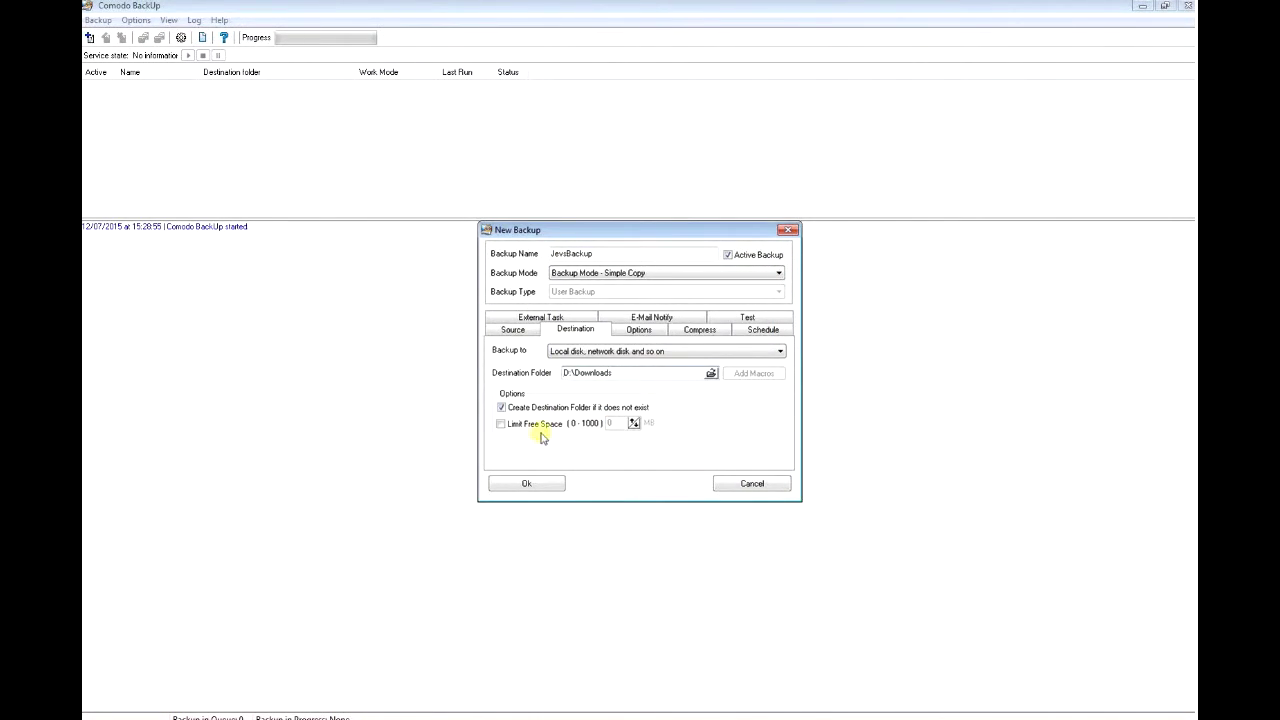
{"action": "left_click", "coordinate": [640, 332]}
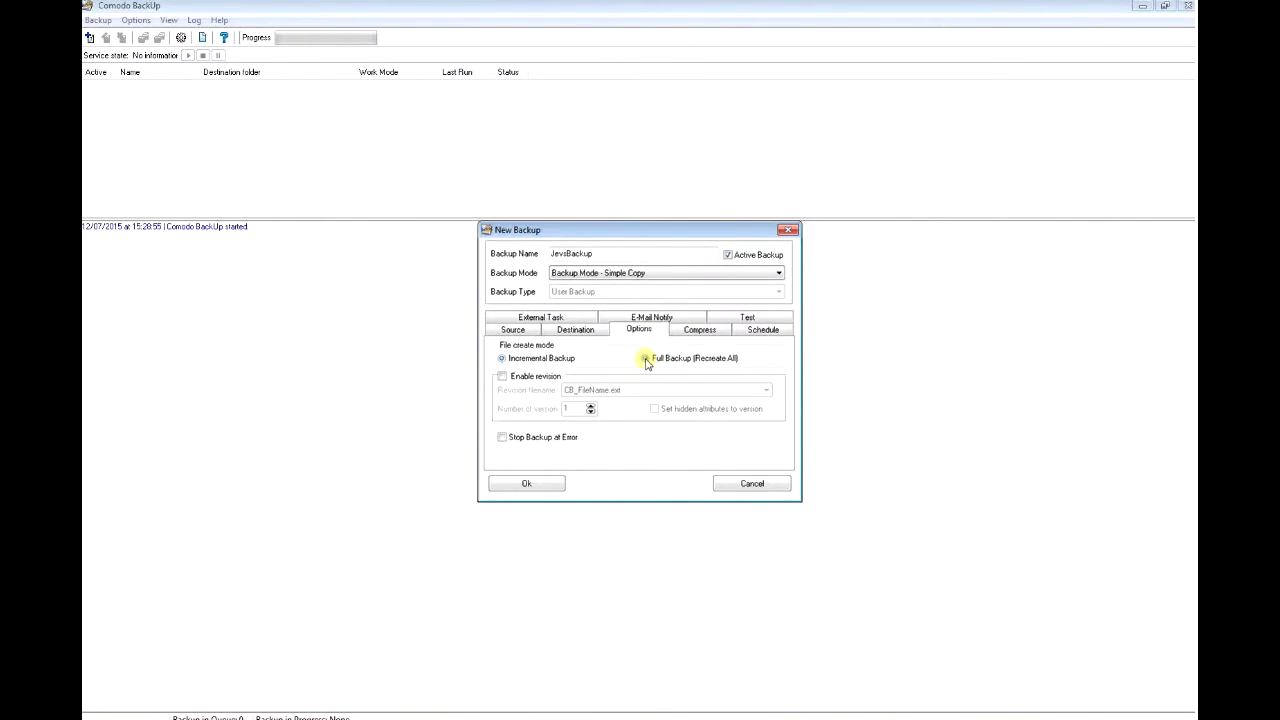
{"action": "left_click", "coordinate": [646, 360]}
Check compression settings, then set the schedule type to Selected day only.
{"action": "left_click", "coordinate": [712, 337]}
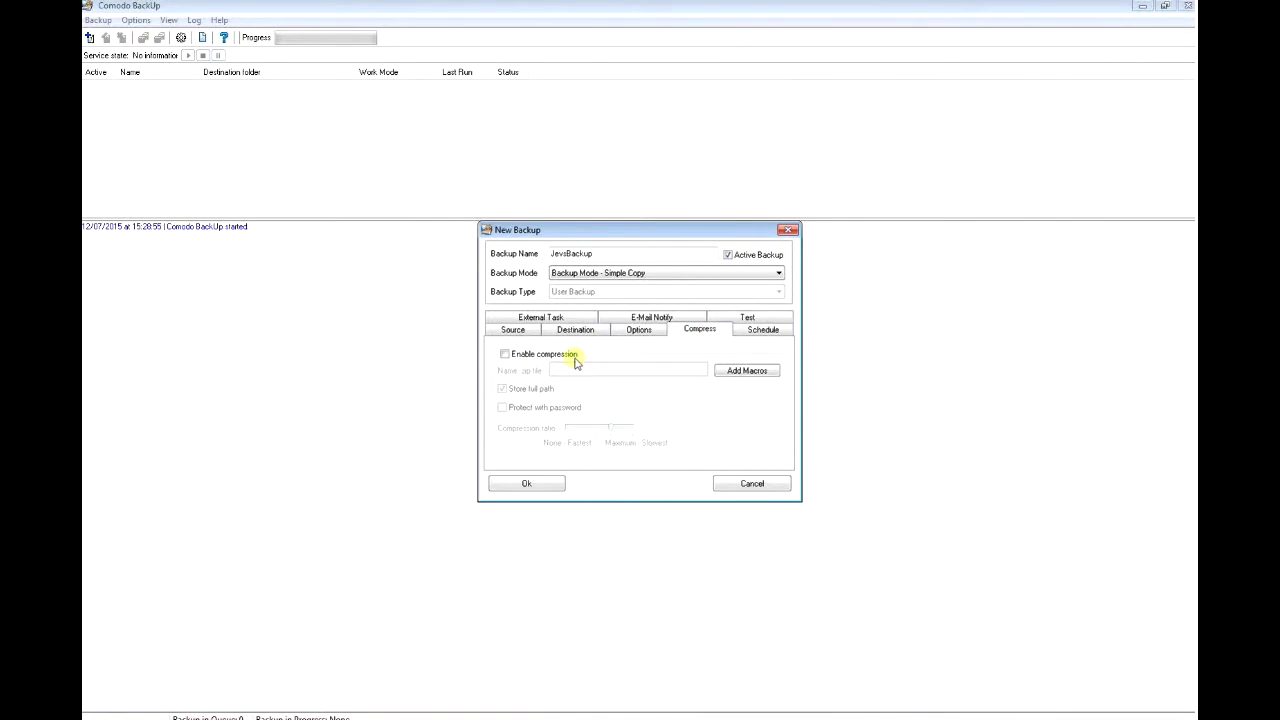
{"action": "left_click", "coordinate": [765, 333]}
{"action": "left_click", "coordinate": [506, 346]}
{"action": "left_click", "coordinate": [546, 368]}
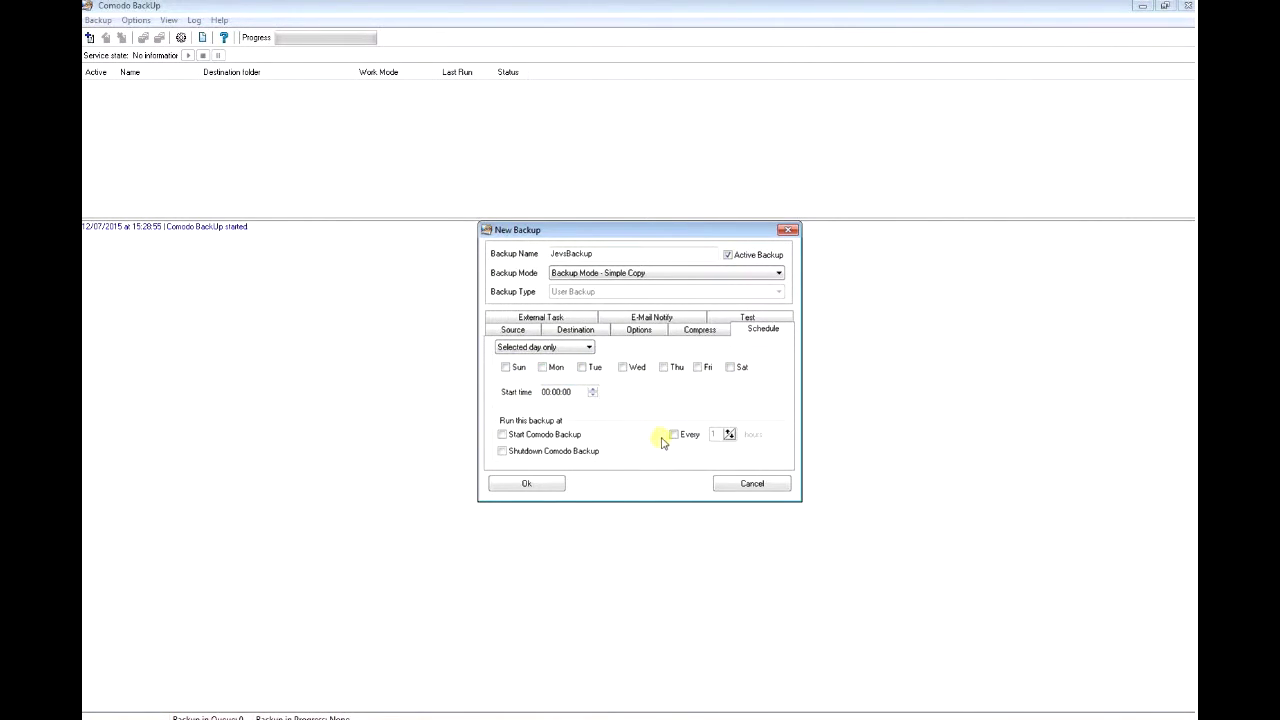
{"action": "left_click", "coordinate": [558, 349]}
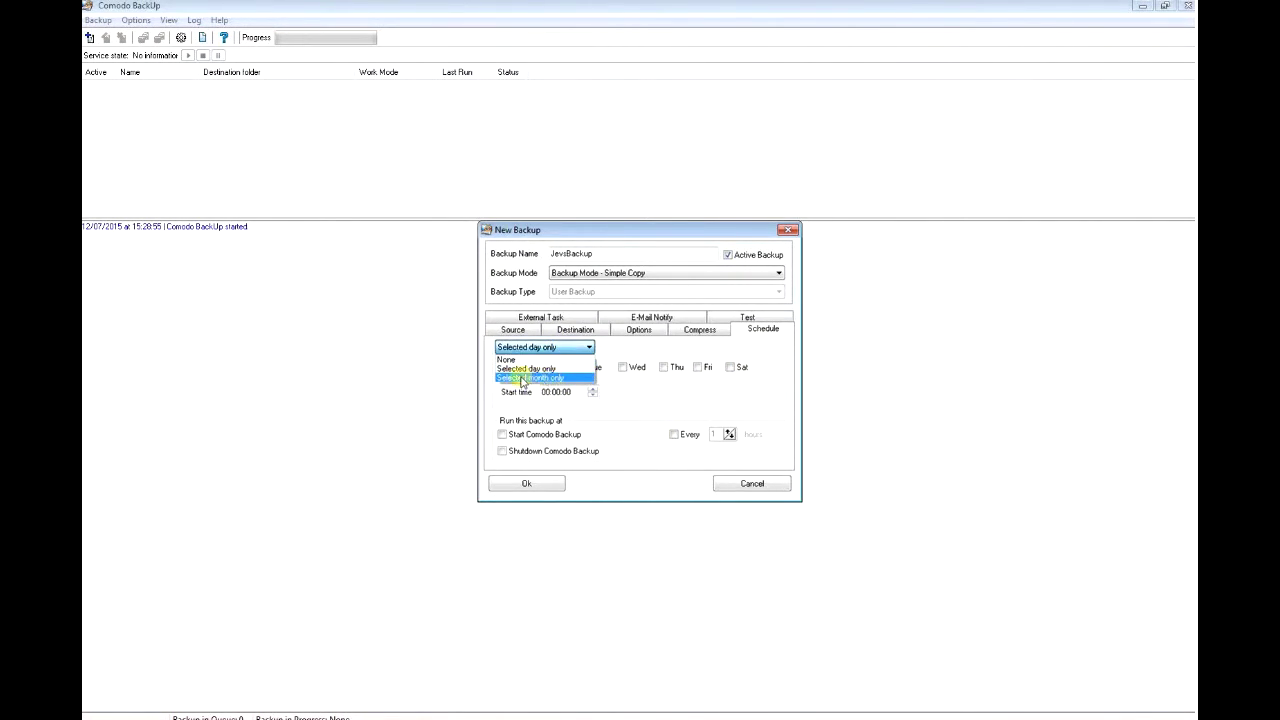
{"action": "left_click", "coordinate": [648, 395]}
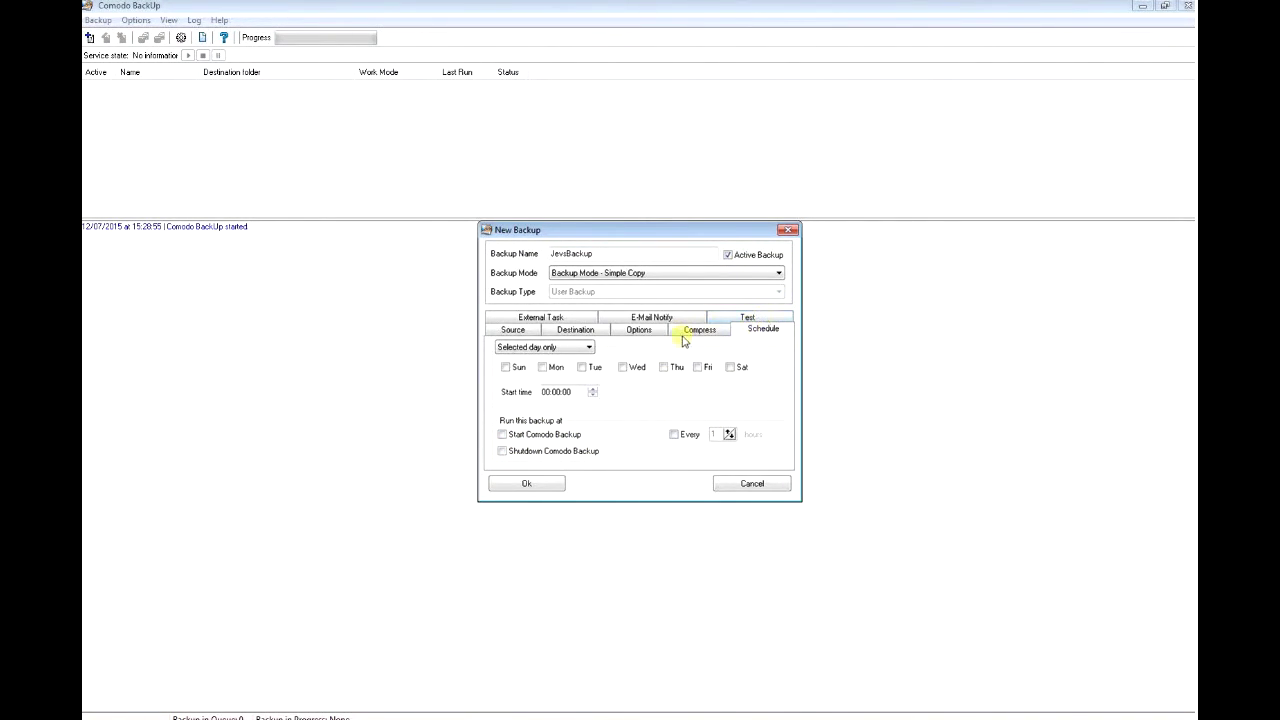
Review the Test, E-Mail Notify and External Task panels, then return to Source.
{"action": "left_click", "coordinate": [750, 318]}
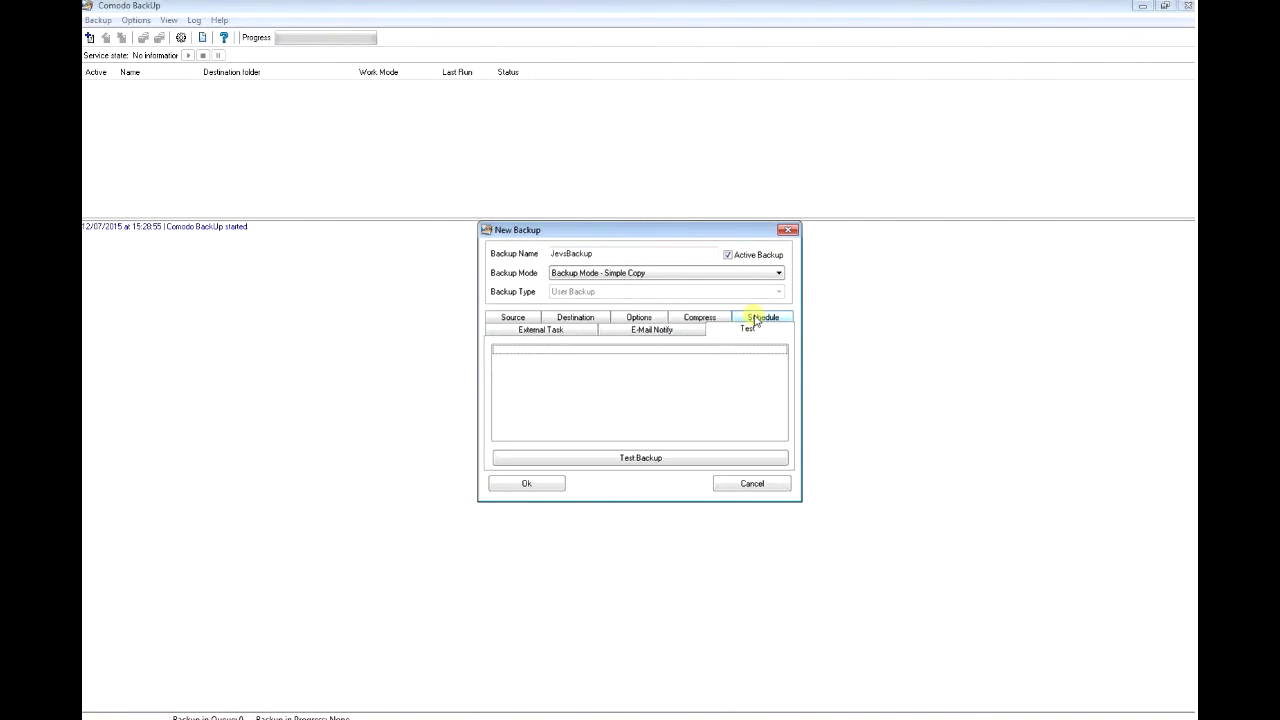
{"action": "left_click", "coordinate": [681, 334]}
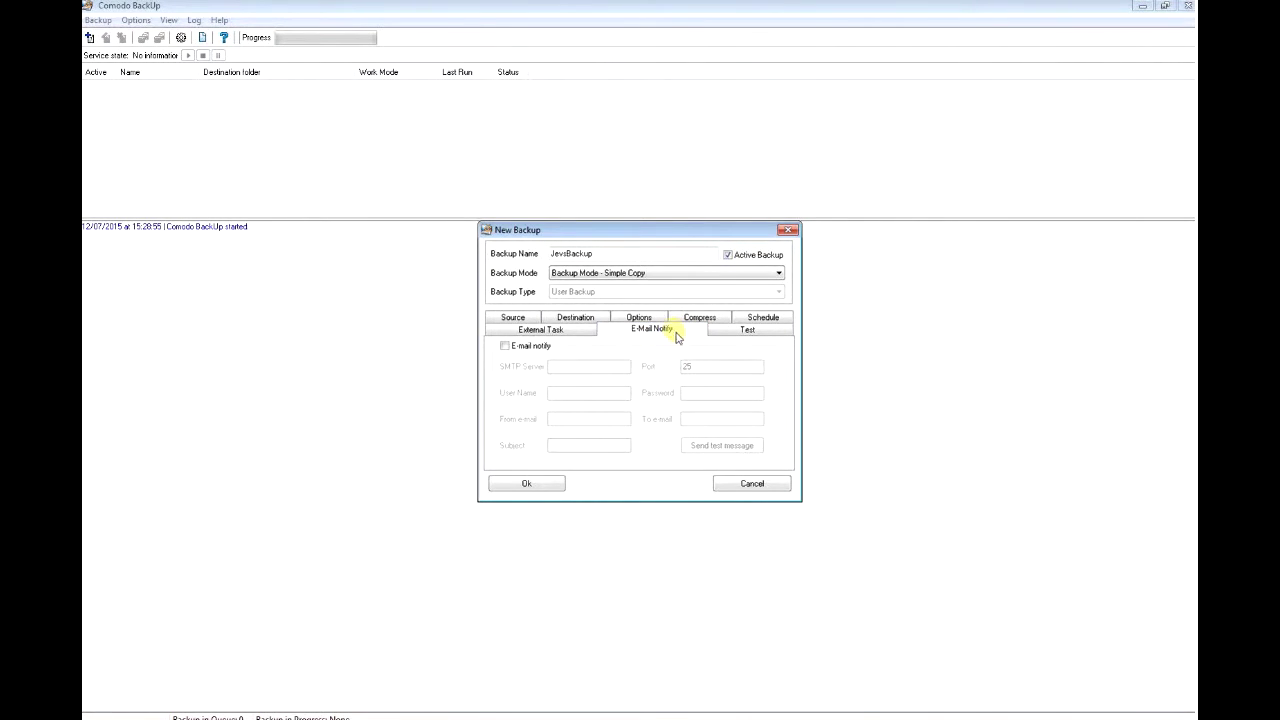
{"action": "left_click", "coordinate": [556, 330]}
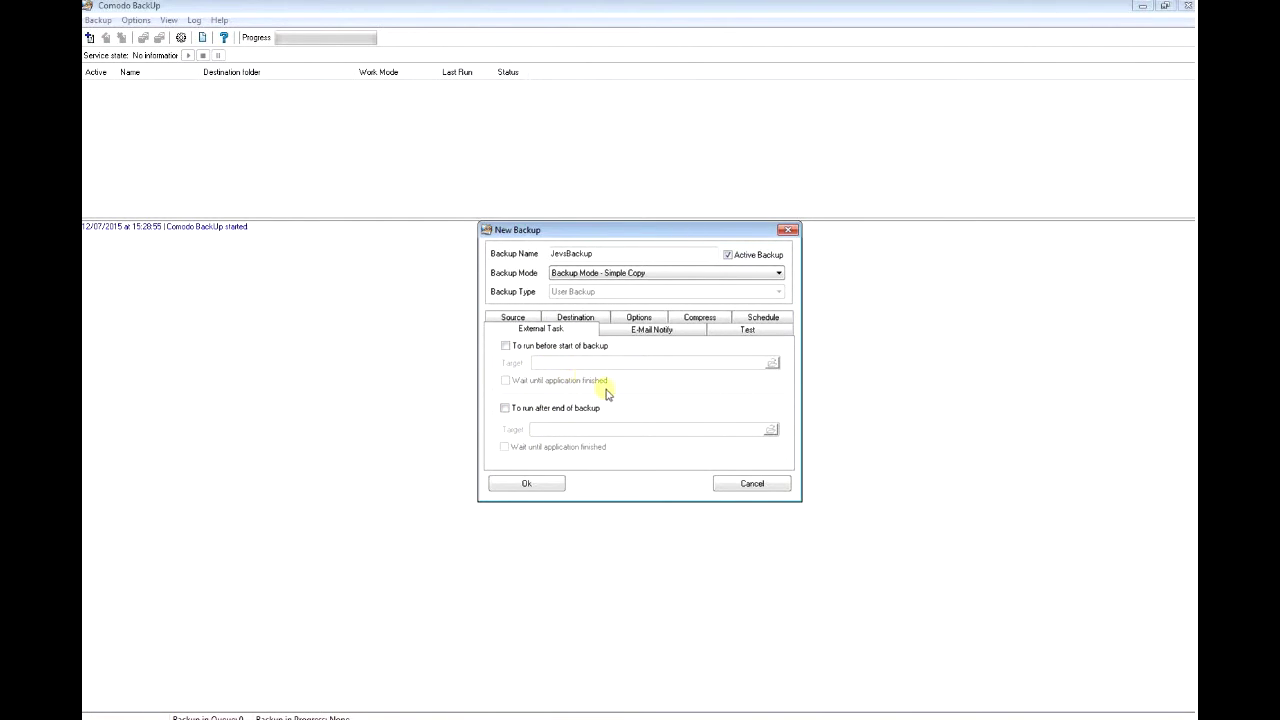
{"action": "left_click", "coordinate": [511, 318]}
Dismiss the select-a-day warning, set Schedule to None, and save the JevsBackup job.
{"action": "left_click", "coordinate": [545, 484]}
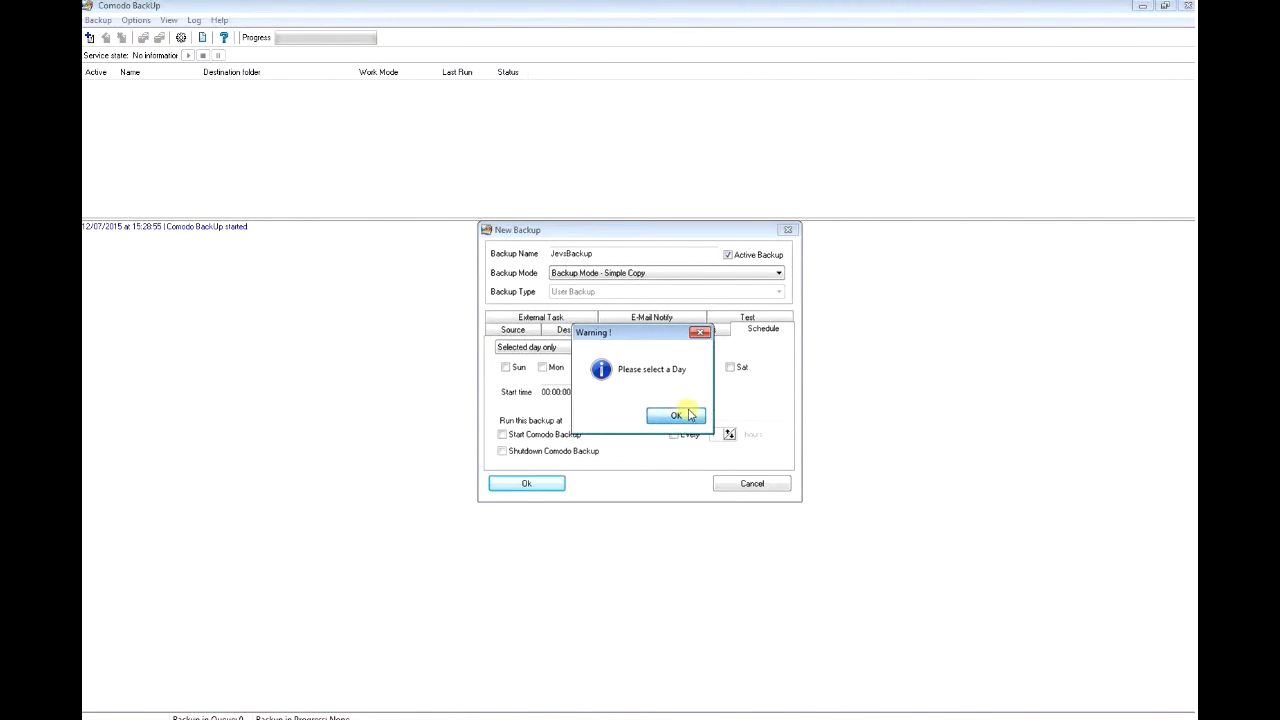
{"action": "left_click", "coordinate": [676, 415]}
{"action": "left_click", "coordinate": [557, 348]}
{"action": "left_click", "coordinate": [551, 360]}
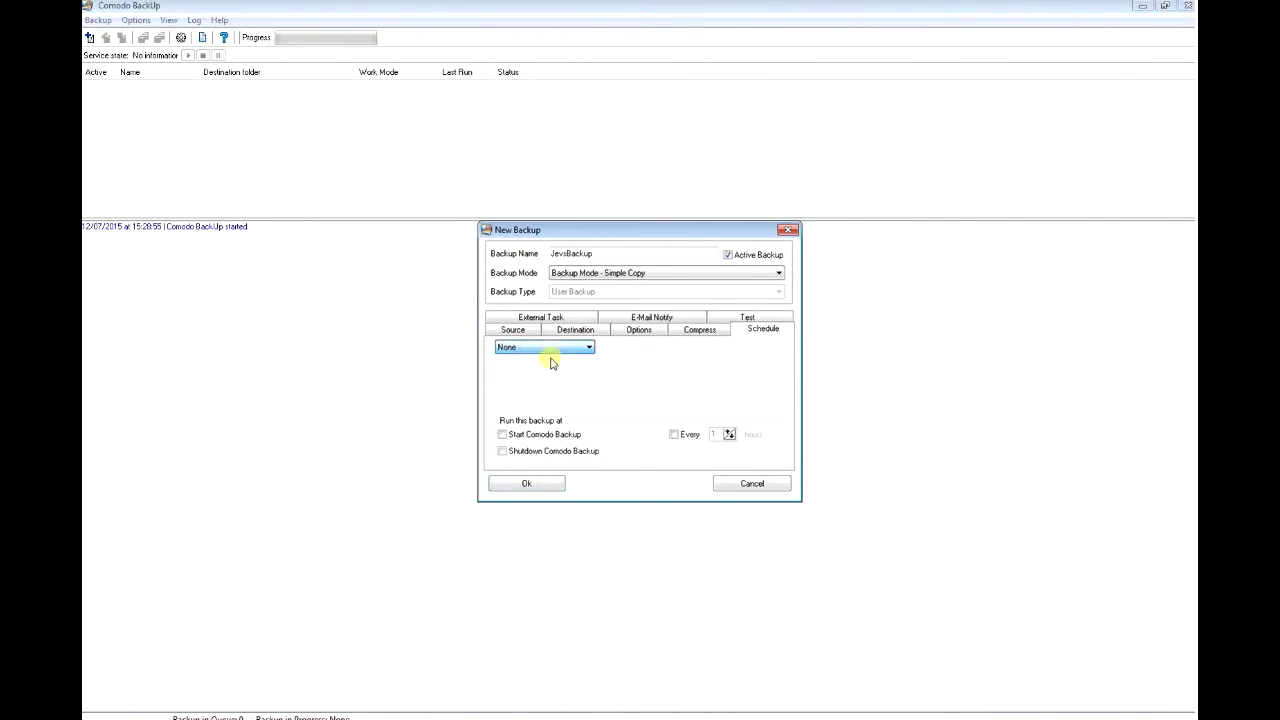
{"action": "left_click", "coordinate": [550, 484]}
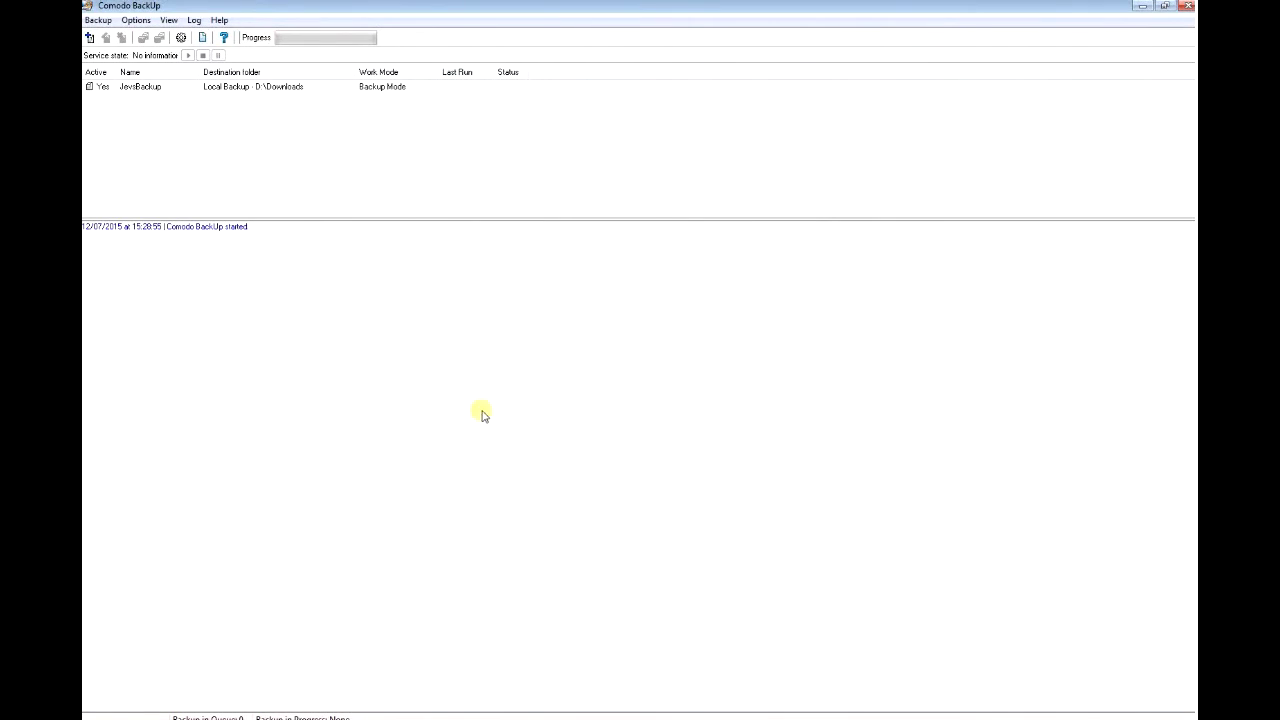
Run the JevsBackup job from its right-click menu.
{"action": "left_click", "coordinate": [135, 89]}
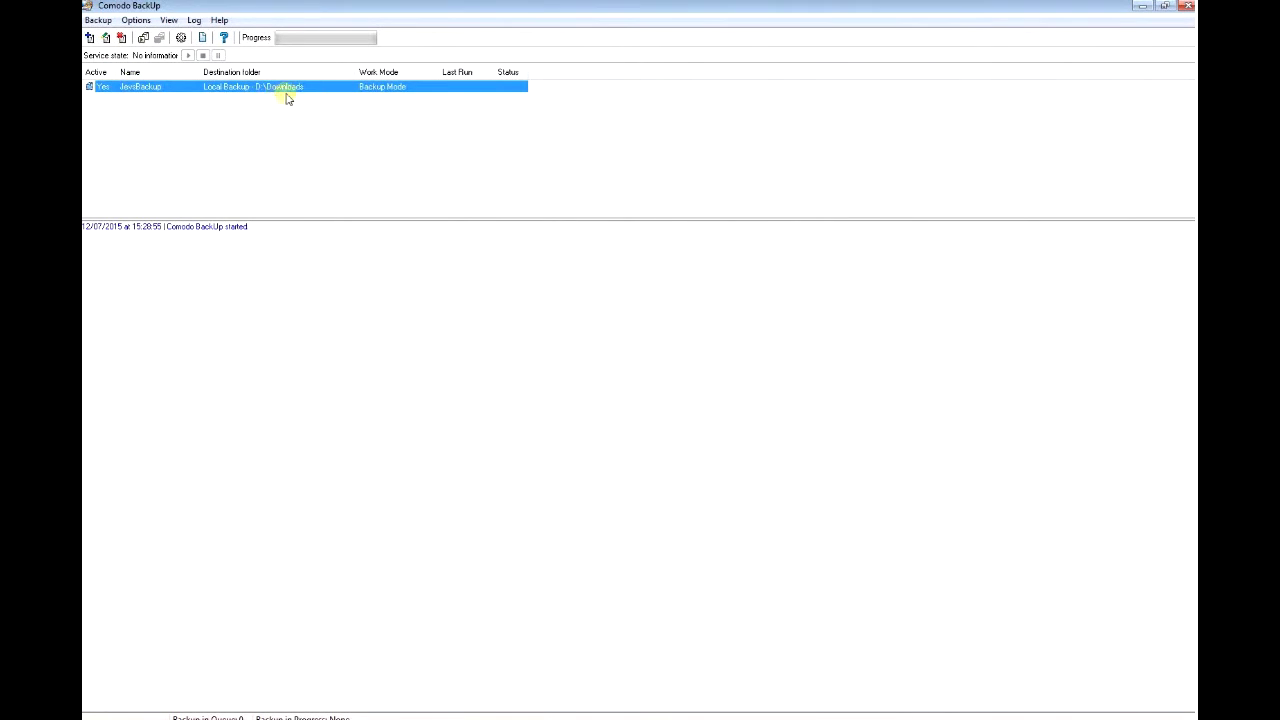
{"action": "right_click", "coordinate": [178, 88]}
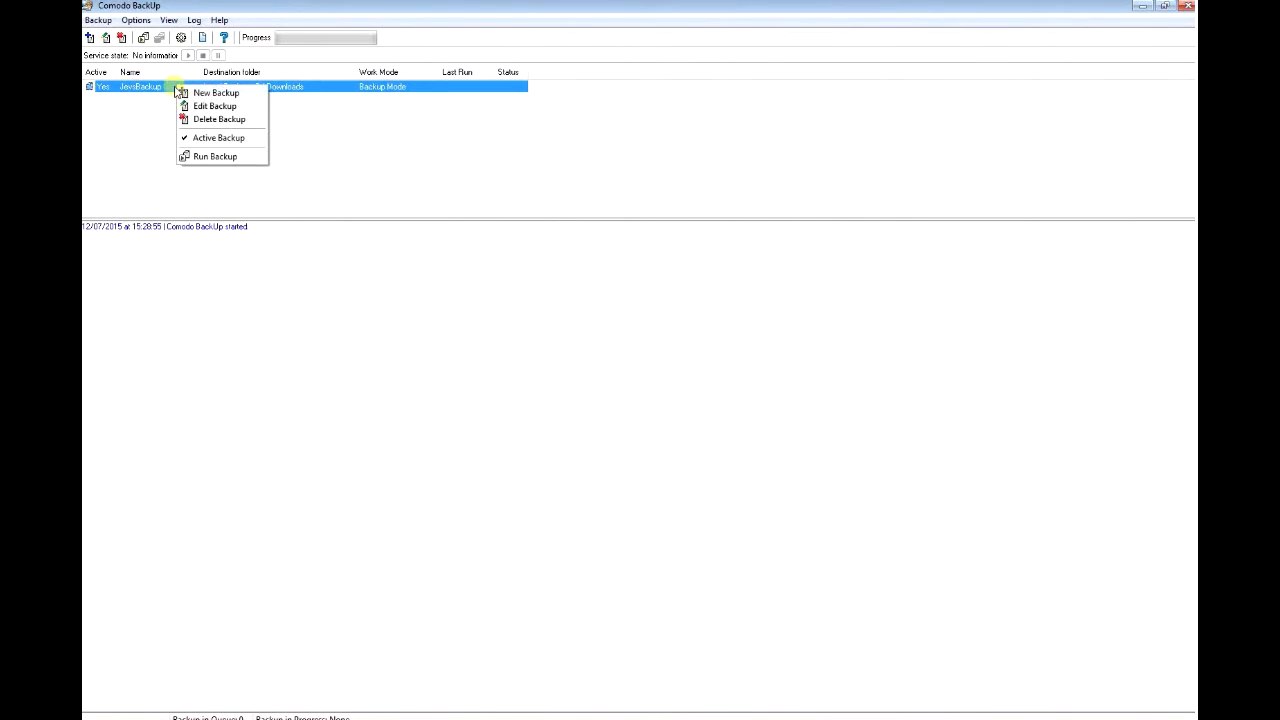
{"action": "left_click", "coordinate": [210, 157]}
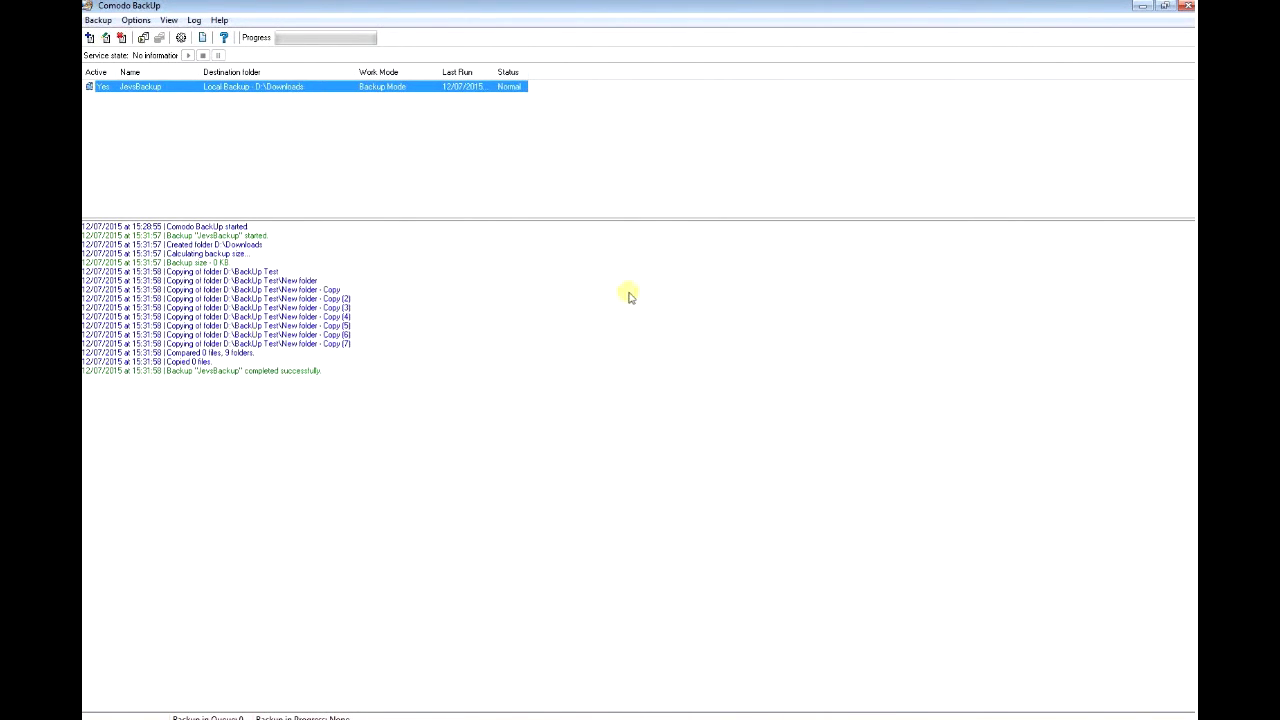
Open the BackUp Test folder on drive 2TB (D:) in Explorer.
{"action": "mouse_move", "coordinate": [1150, 255]}
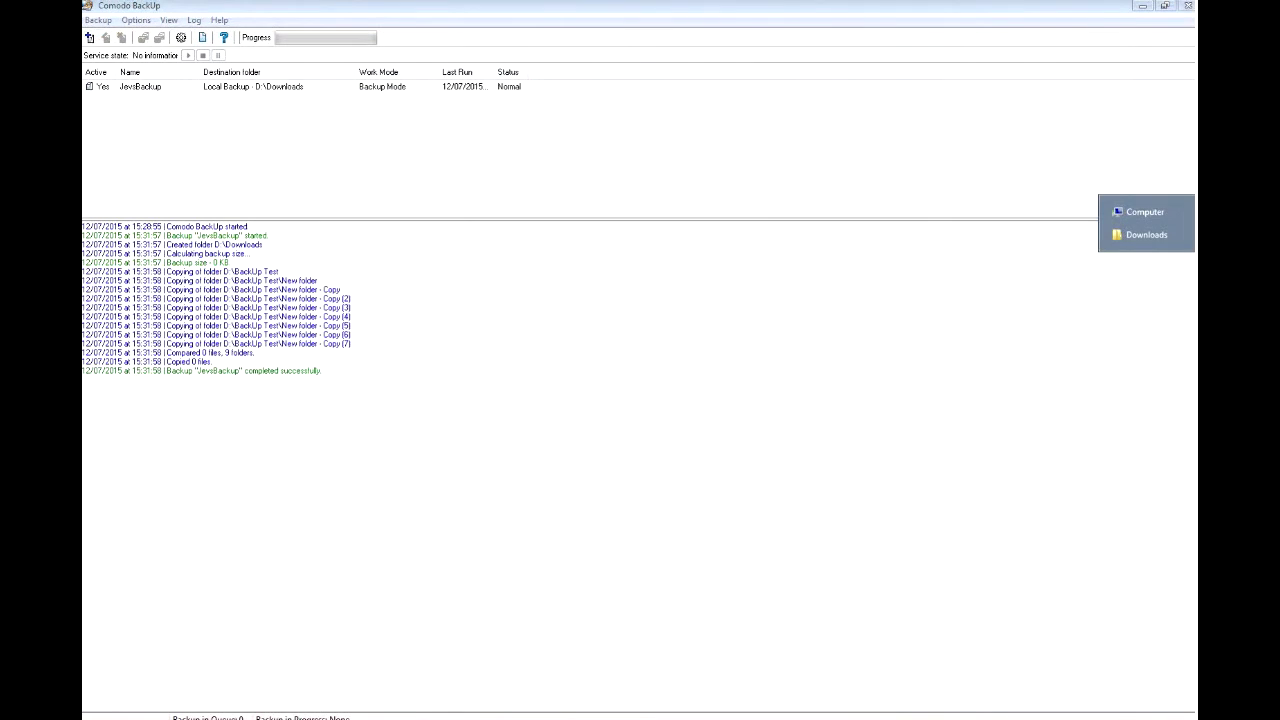
{"action": "left_click", "coordinate": [1140, 212]}
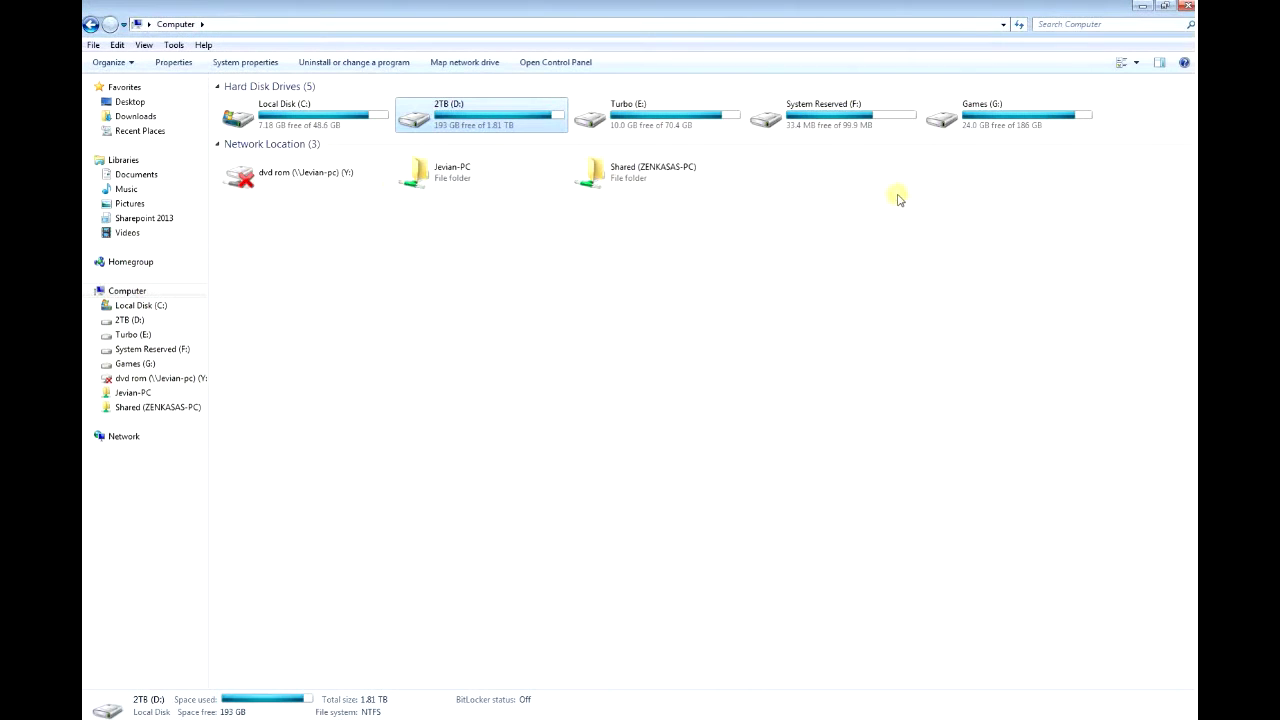
{"action": "double_click", "coordinate": [478, 129]}
{"action": "double_click", "coordinate": [263, 129]}
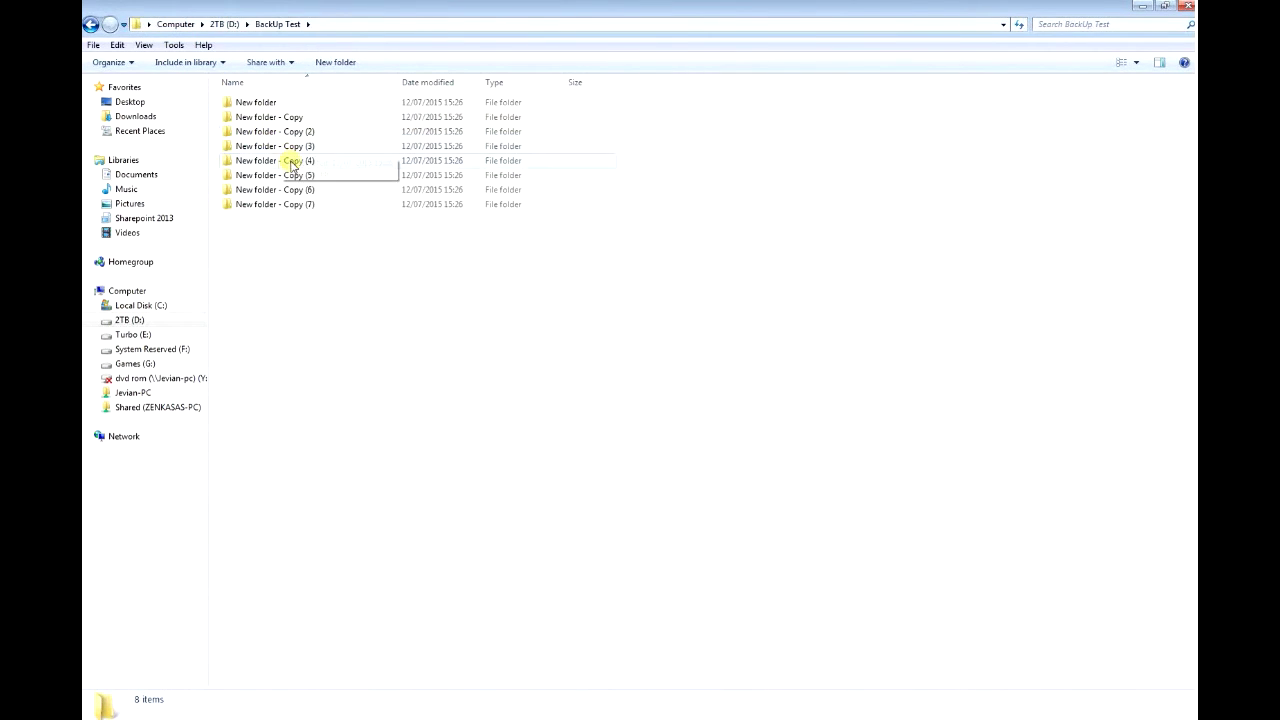
Delete all eight folders to the Recycle Bin, verify BackUp Test is empty, and return to Comodo BackUp.
{"action": "key", "text": "ctrl+a"}
{"action": "key", "text": "Delete"}
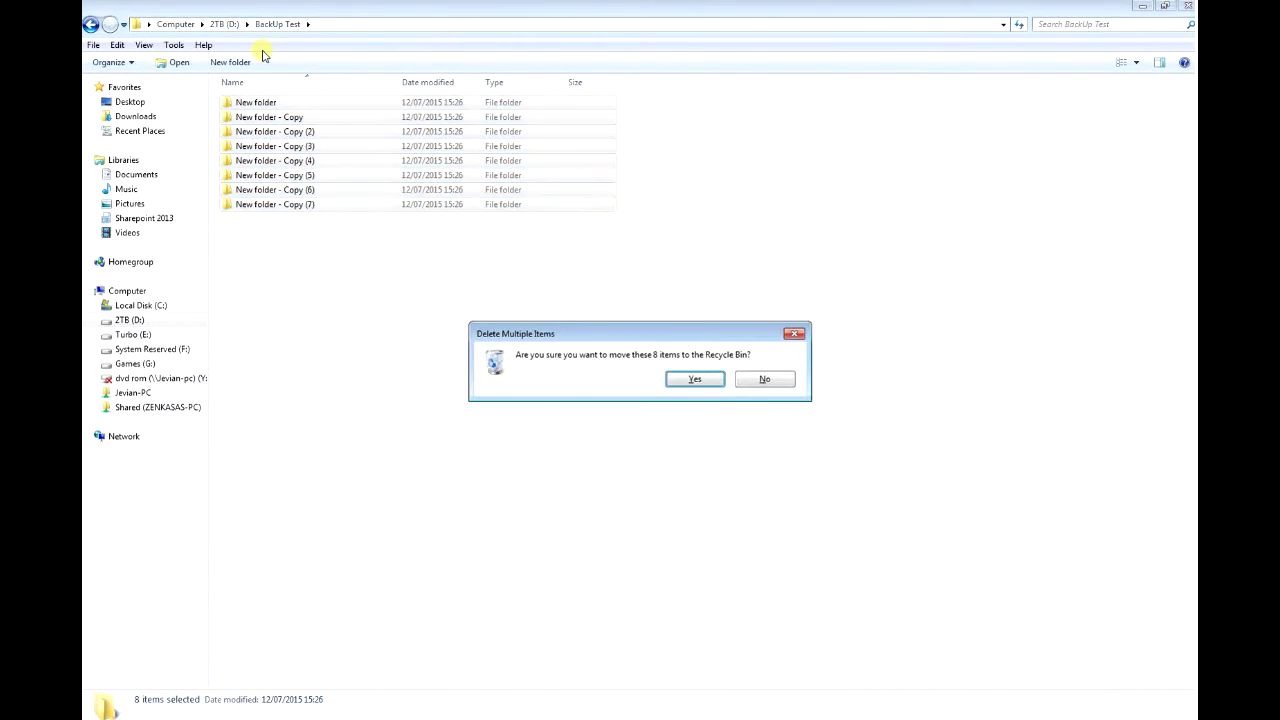
{"action": "key", "text": "Return"}
{"action": "key", "text": "BackSpace"}
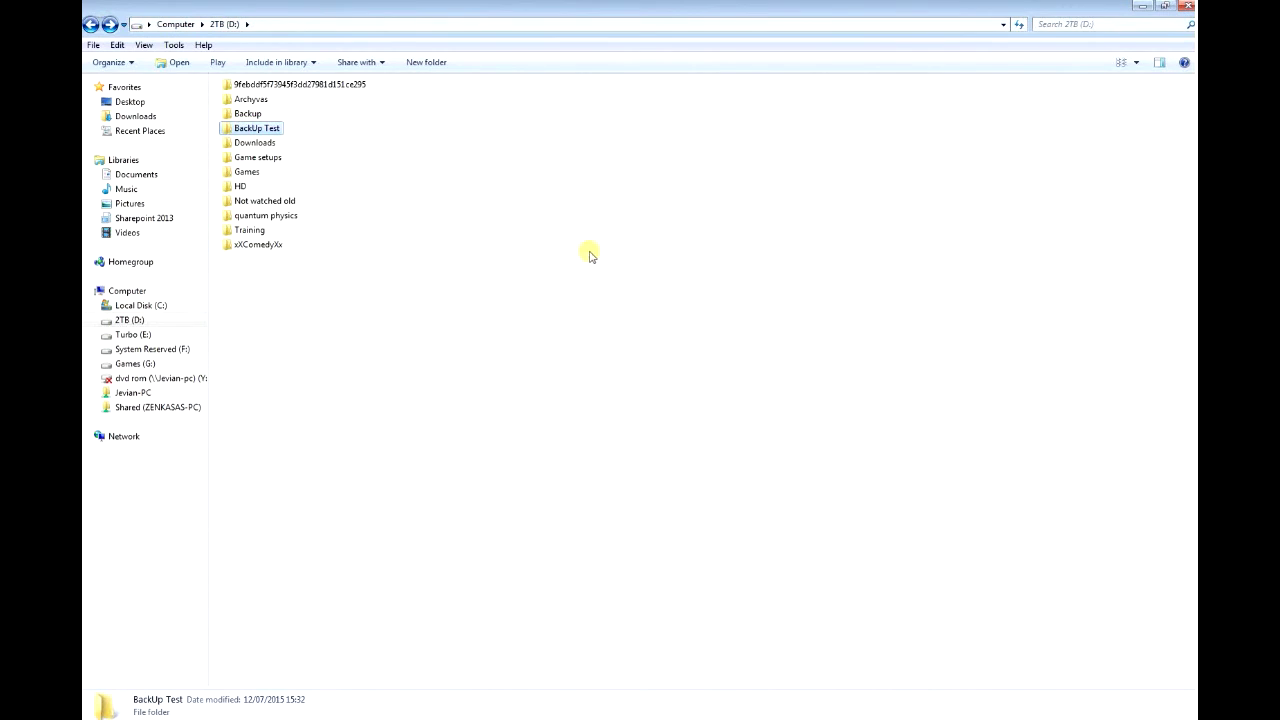
{"action": "key", "text": "Return"}
{"action": "key", "text": "BackSpace"}
{"action": "key", "text": "alt+Tab"}
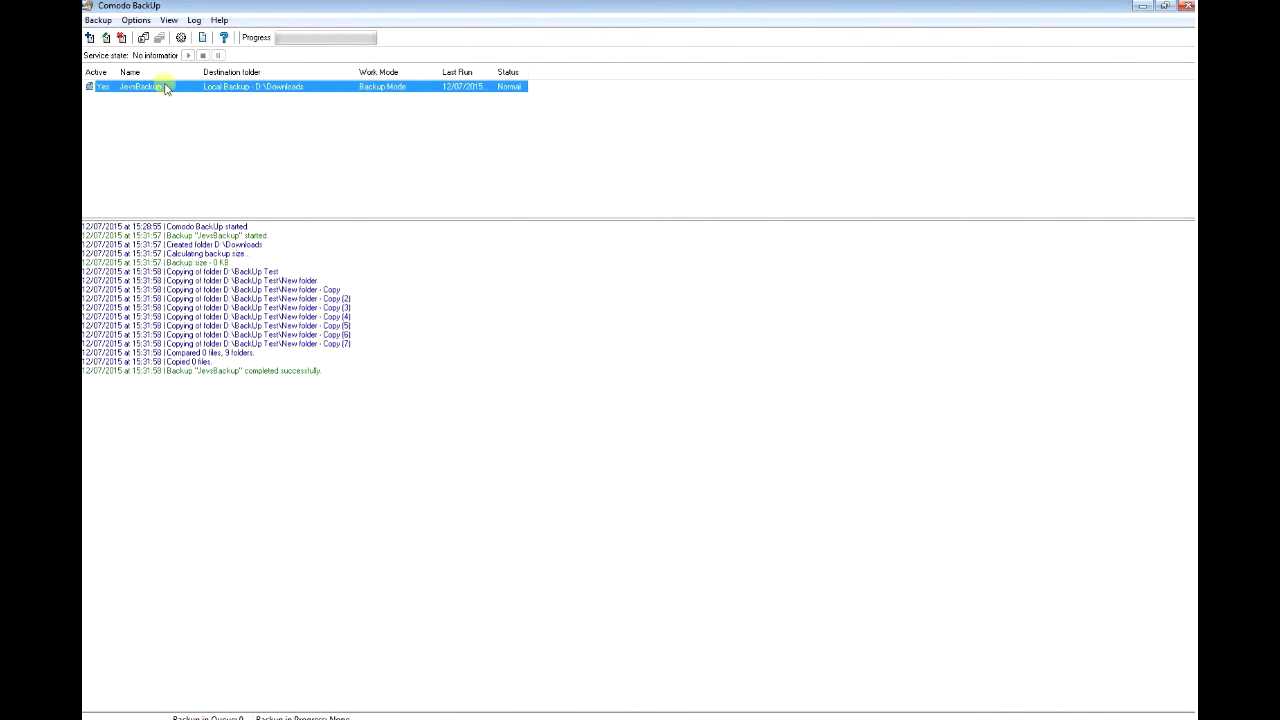
Restore JevsBackup from the local machine into D:\BackUp Test and close the wizard.
{"action": "left_click", "coordinate": [97, 22]}
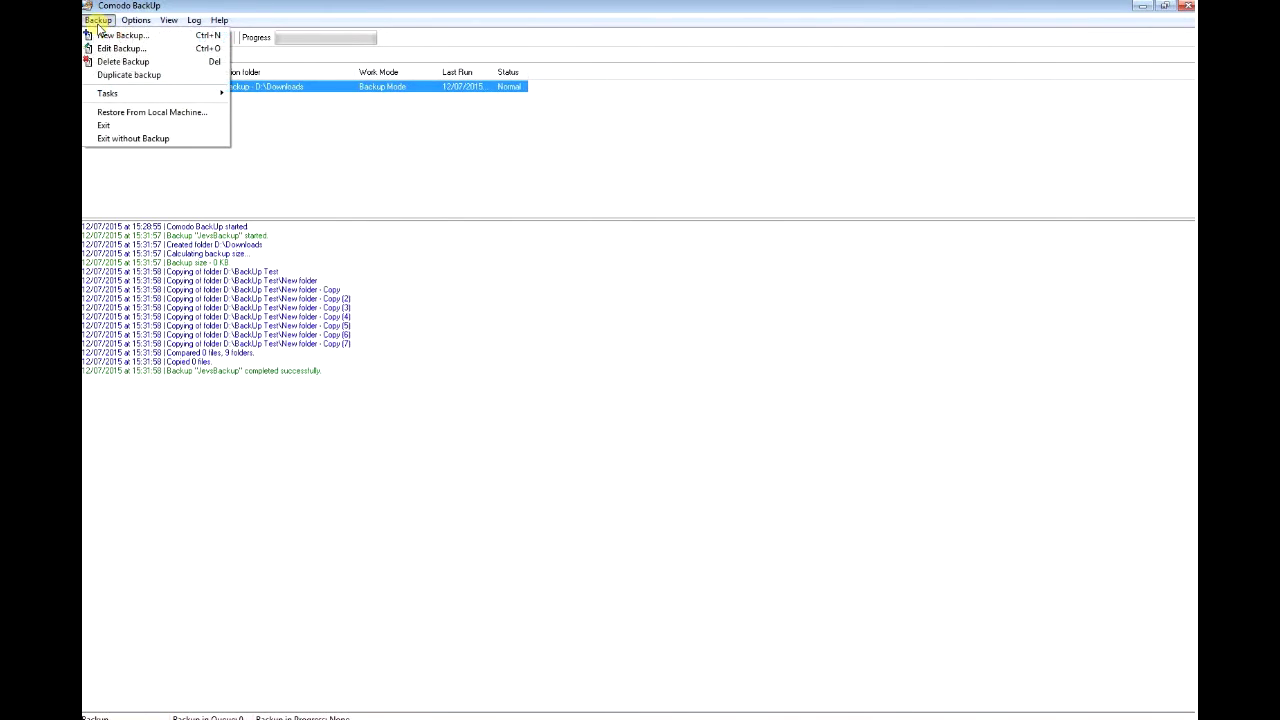
{"action": "left_click", "coordinate": [150, 113]}
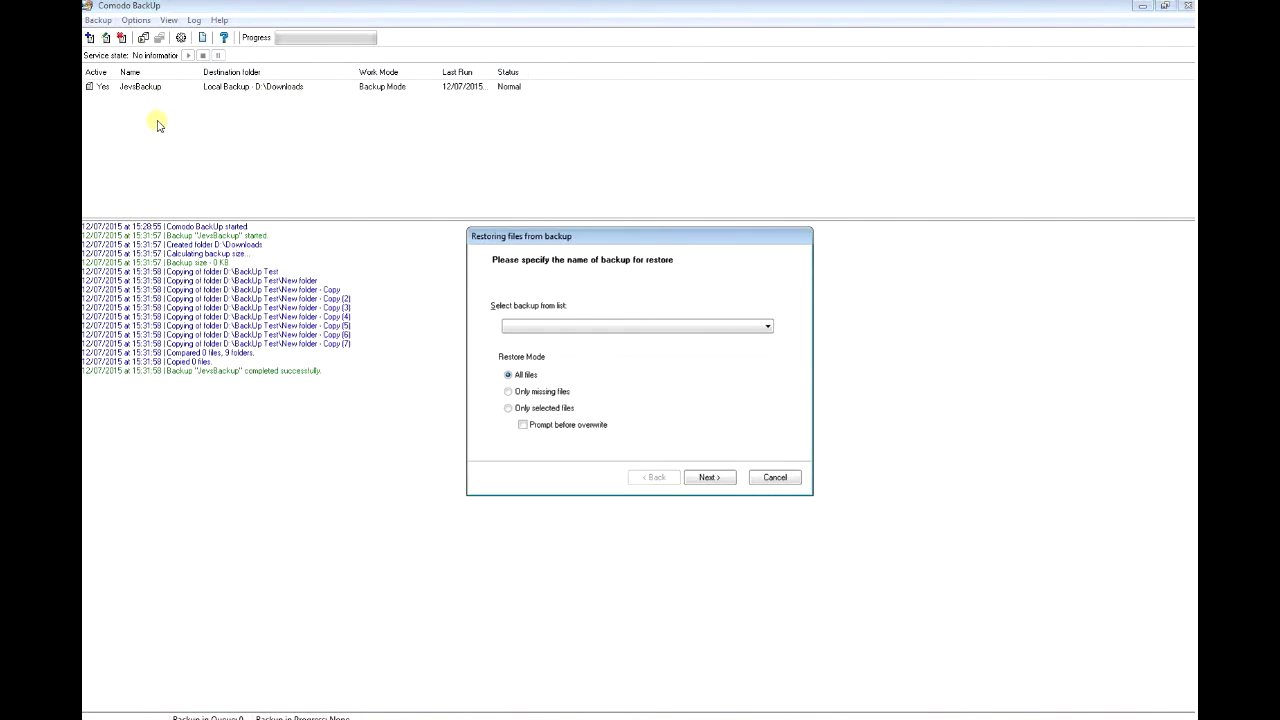
{"action": "left_click", "coordinate": [615, 327]}
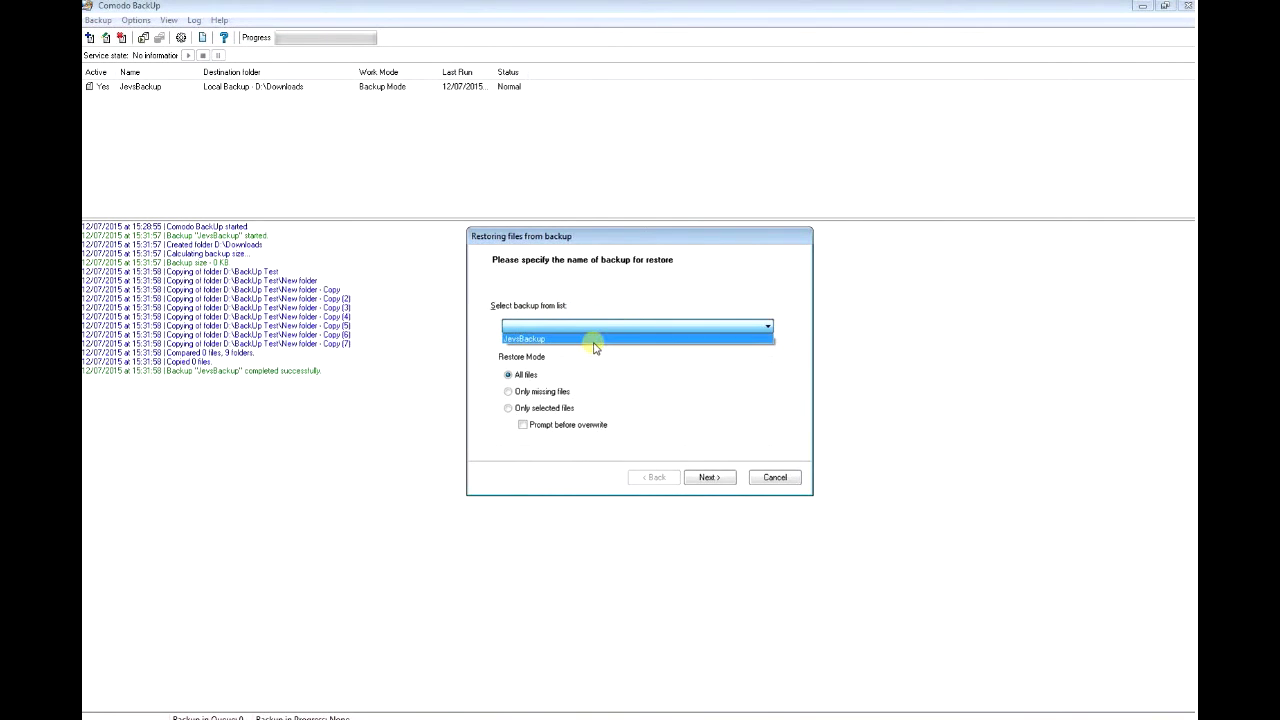
{"action": "left_click", "coordinate": [594, 341]}
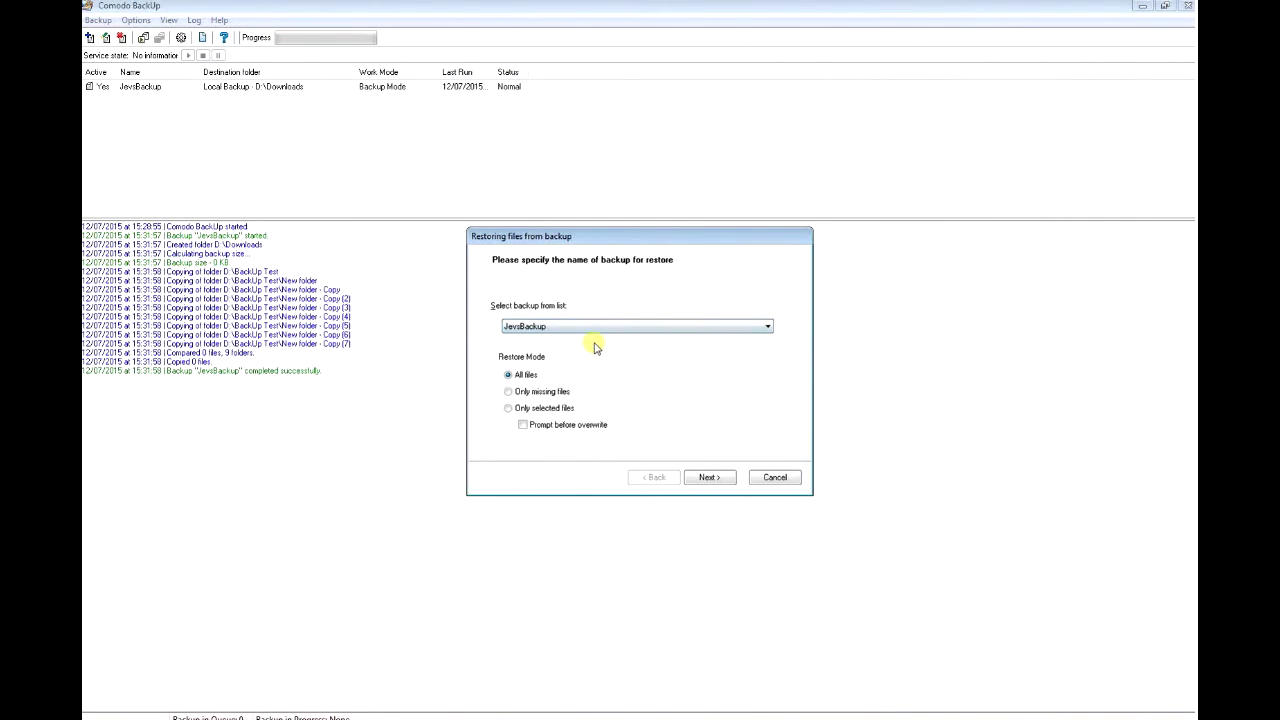
{"action": "left_click", "coordinate": [708, 477]}
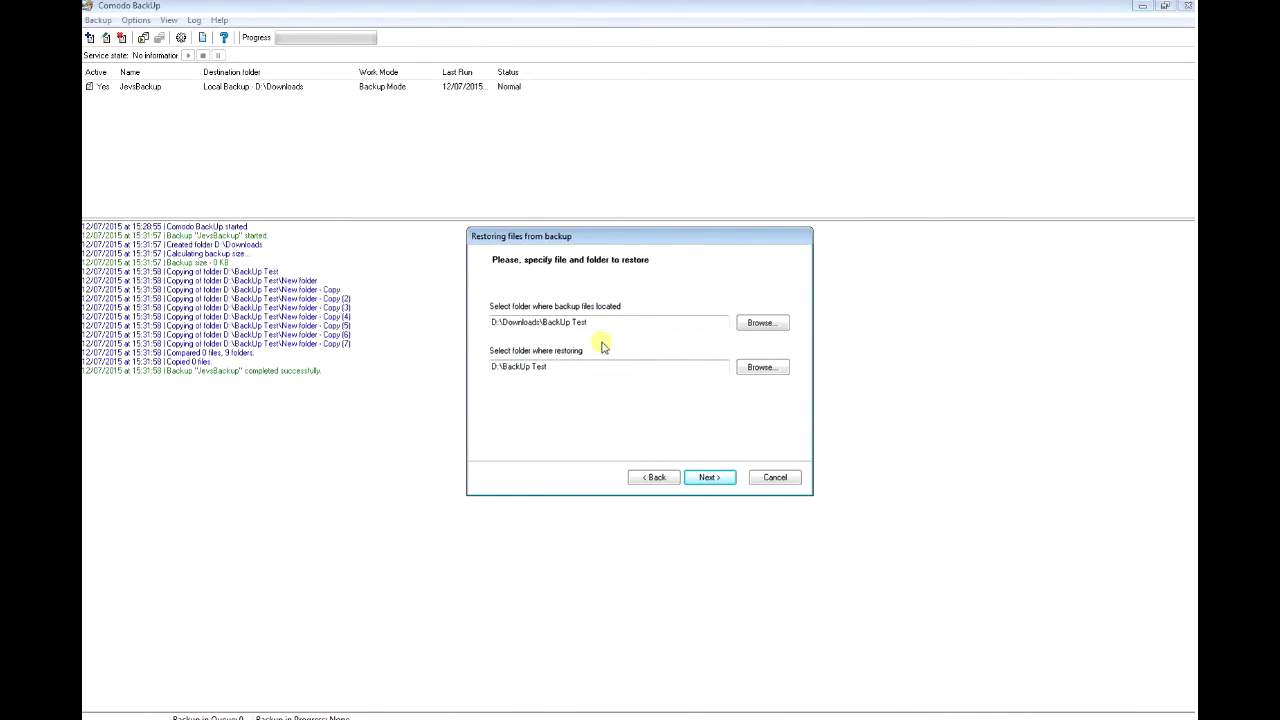
{"action": "left_click", "coordinate": [710, 477]}
{"action": "left_click", "coordinate": [710, 477]}
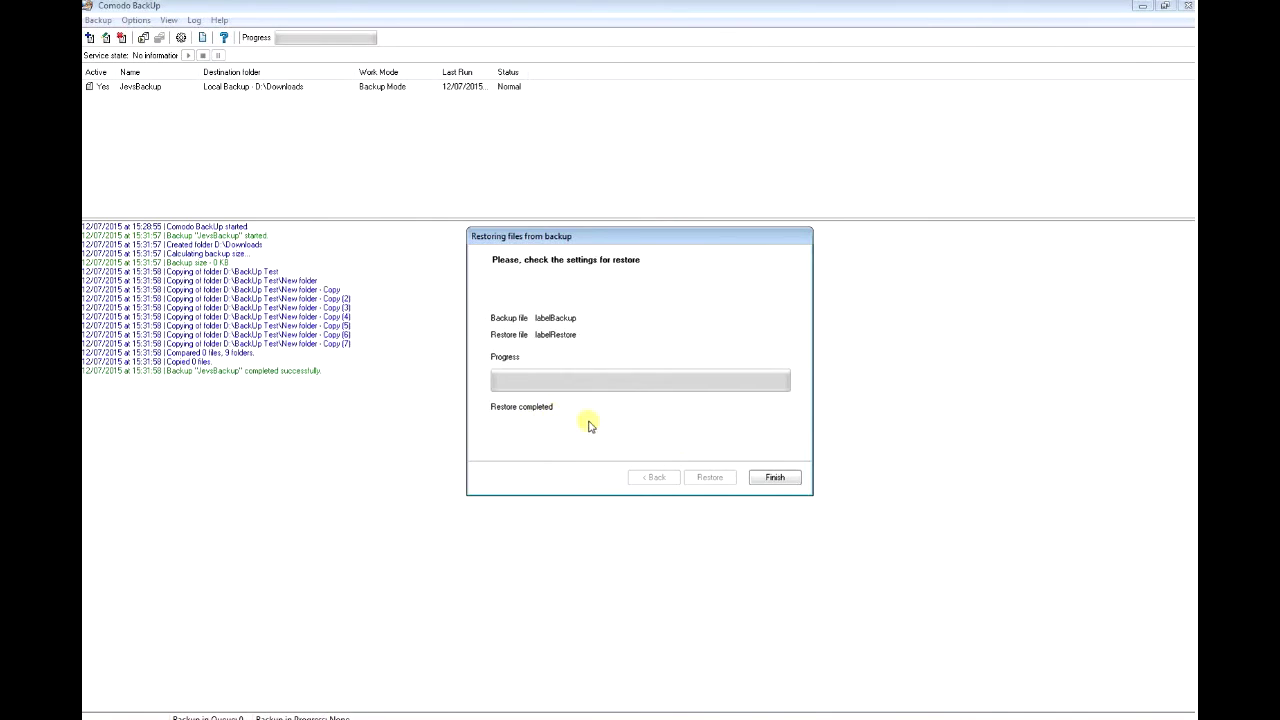
{"action": "left_click", "coordinate": [770, 478]}
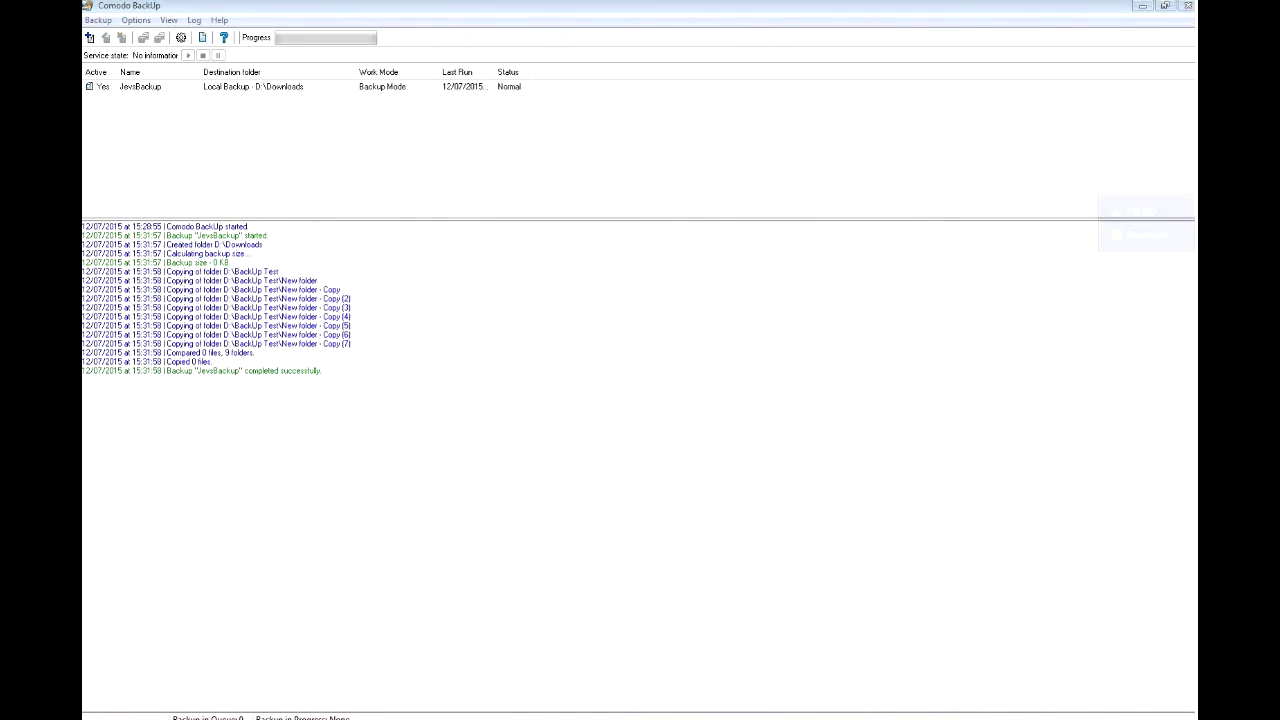
Reopen D:\BackUp Test in Explorer to see the eight restored New folder entries.
{"action": "left_click", "coordinate": [1131, 214]}
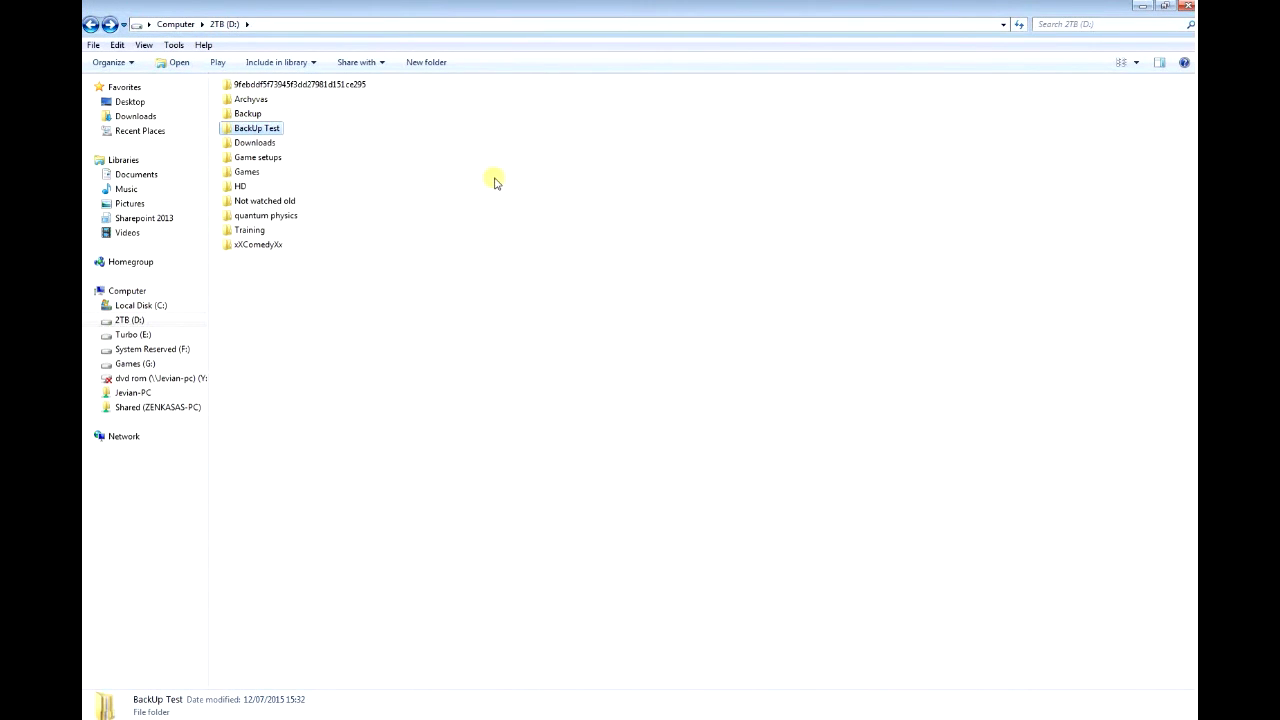
{"action": "key", "text": "Return"}
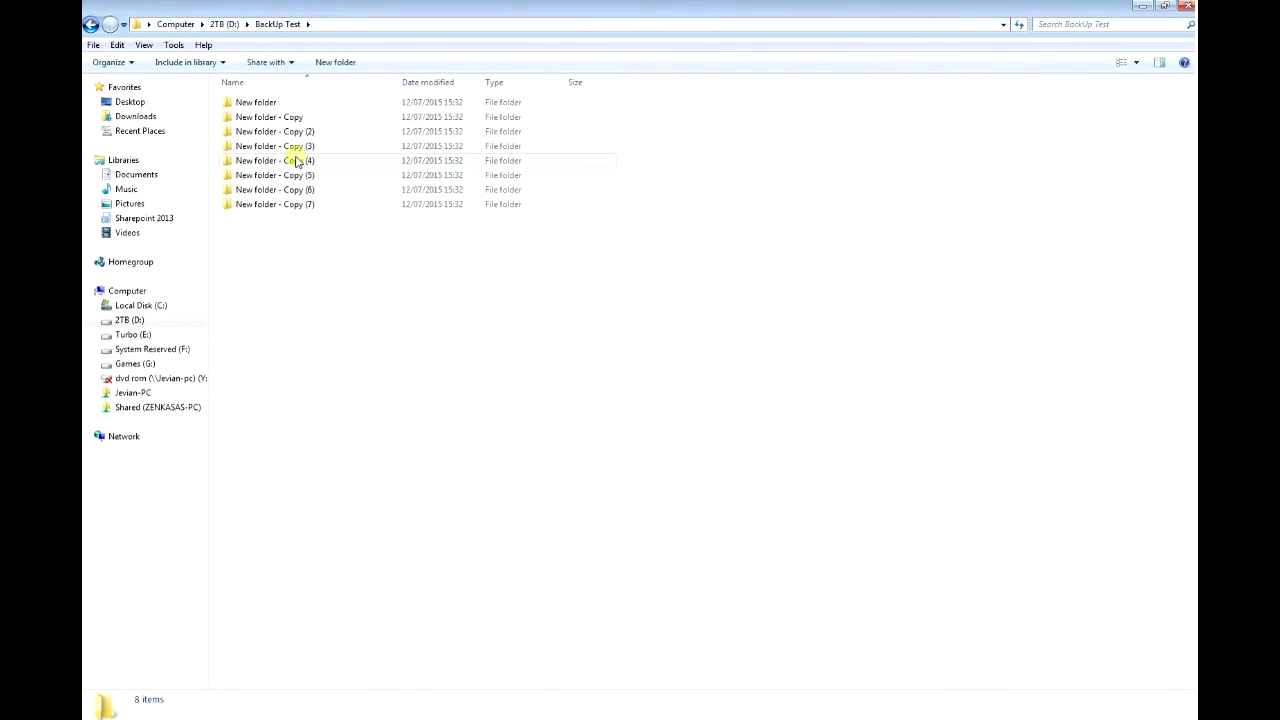
Bring Comodo BackUp to the front showing the JevsBackup job with status Normal.
{"action": "left_click", "coordinate": [1130, 320]}
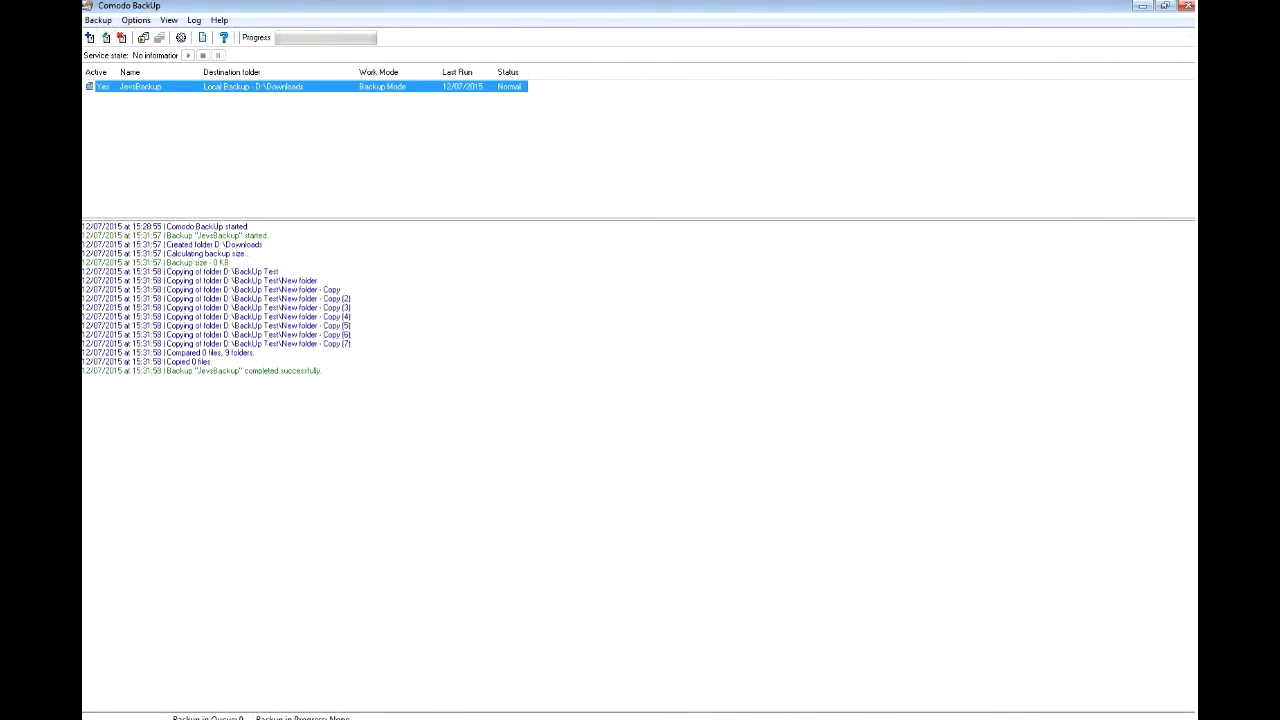